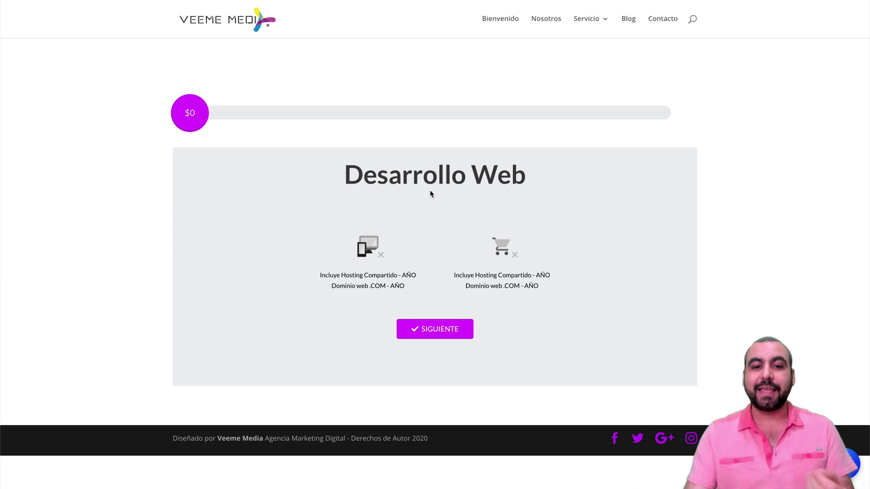
Choose the desktop-and-mobile website in the quote form and pick the people, photo gallery and neighbouring fifth icon as additional sections
left_click(400, 258)
left_click(429, 328)
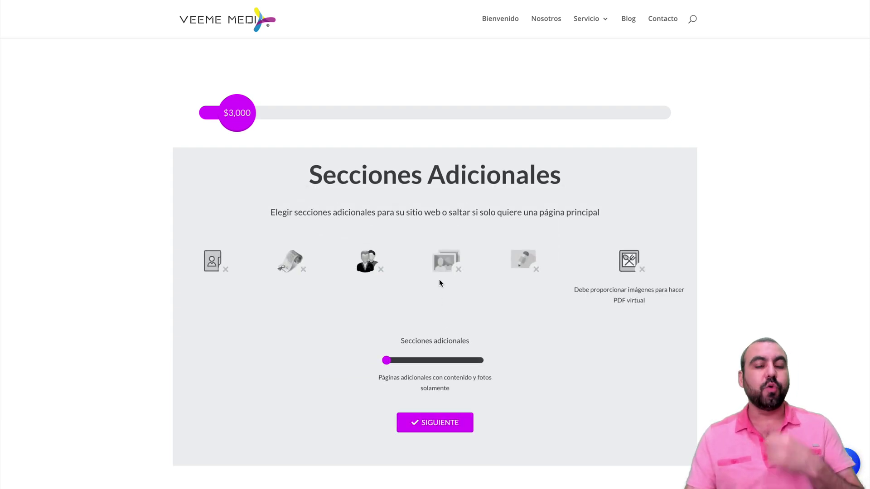
left_click(367, 262)
left_click(446, 261)
left_click(516, 266)
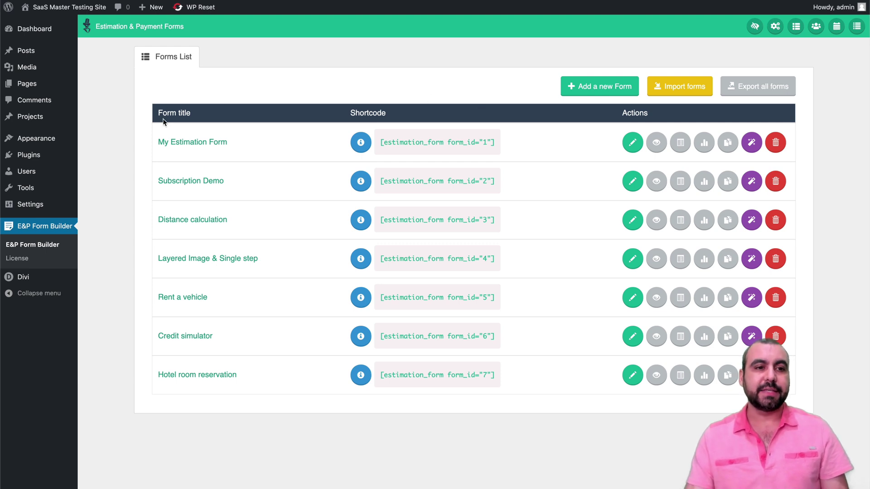
Set the date of arrival to June 27, 2020 in the hotel room reservation preview
mouse_move(42, 160)
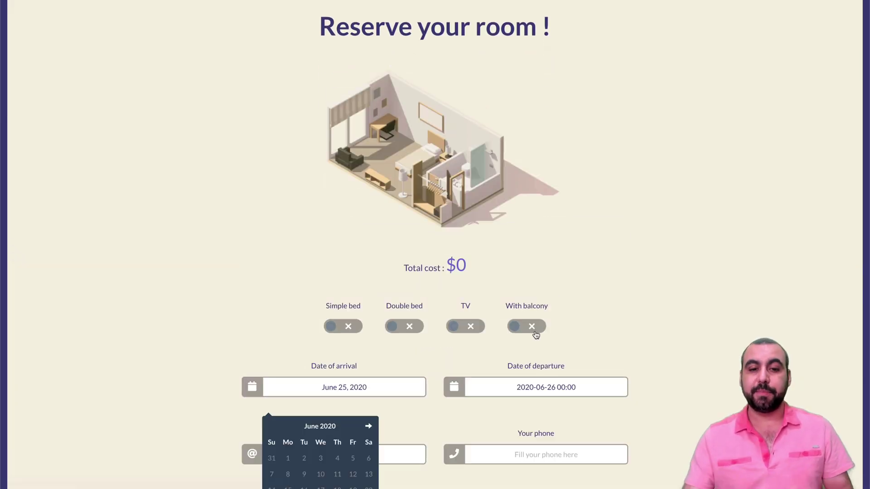
scroll(536, 335, "down", 2)
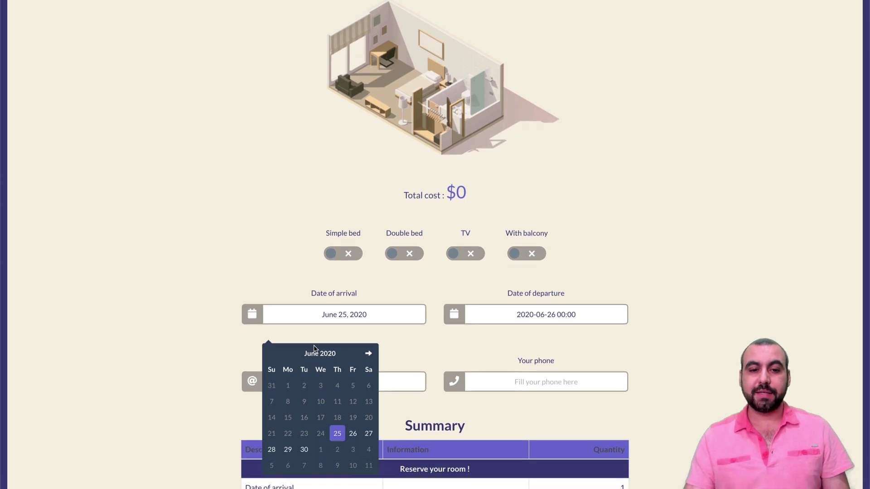
left_click(367, 438)
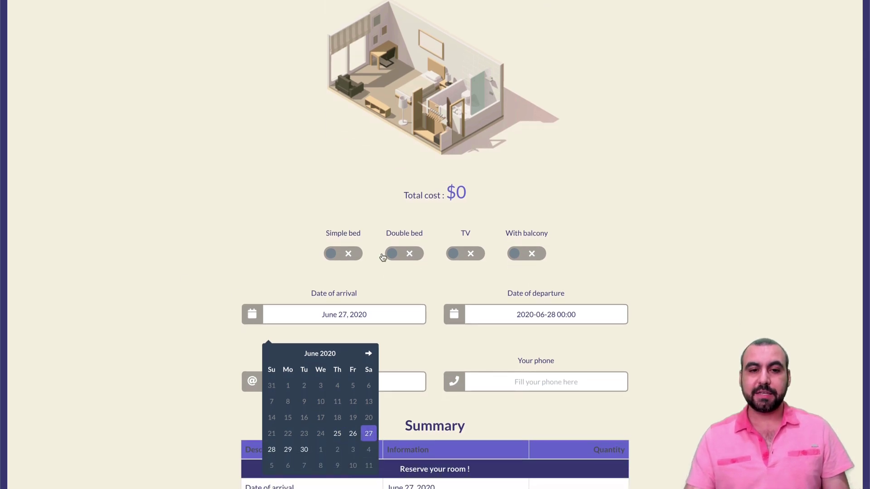
Enable the Double bed, TV and With balcony options in the room reservation and check the order summary
left_click(347, 253)
left_click(415, 256)
left_click(460, 254)
left_click(540, 254)
scroll(524, 310, "down", 1)
scroll(524, 309, "down", 4)
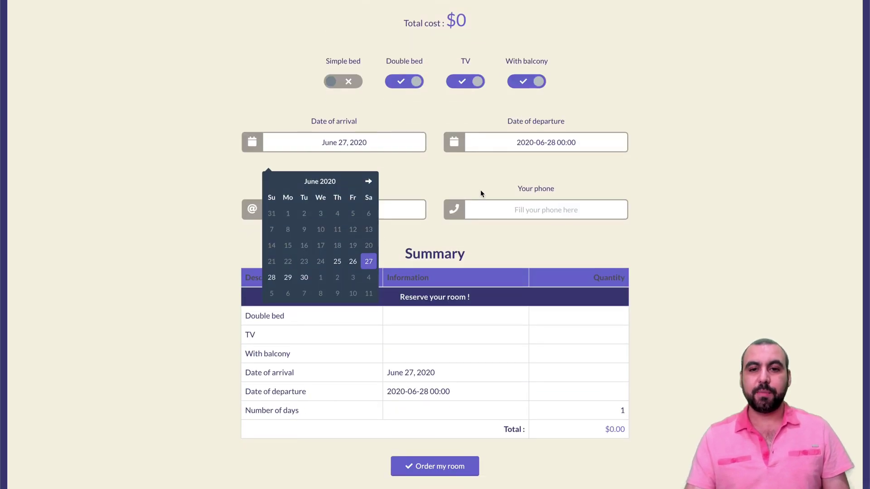
scroll(474, 165, "up", 5)
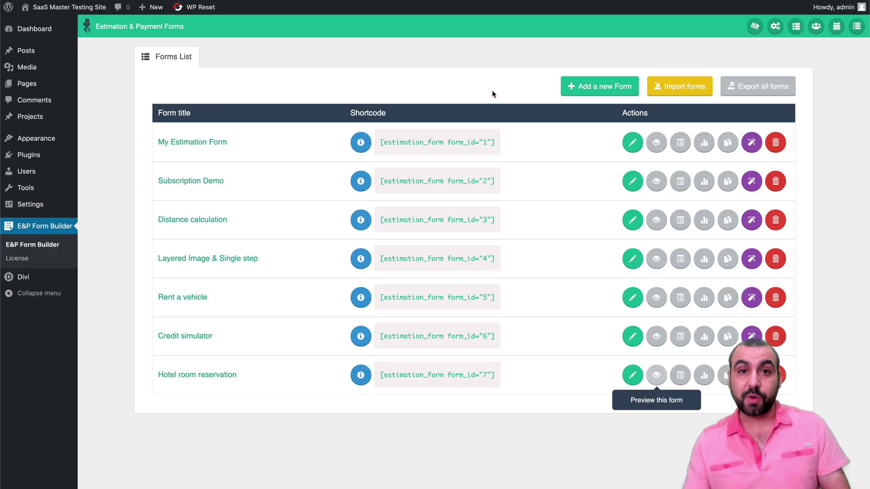
Create a new form and add a first step, placing it on the left side of the Steps manager canvas
left_click(572, 87)
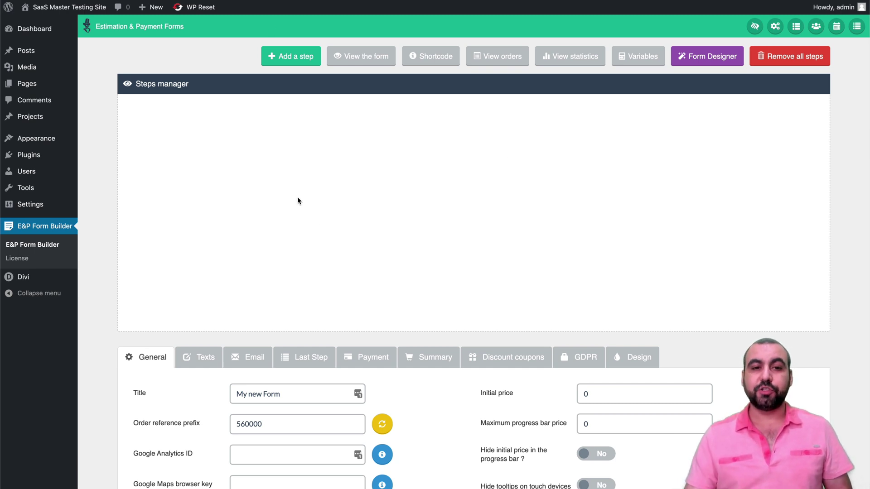
left_click(304, 58)
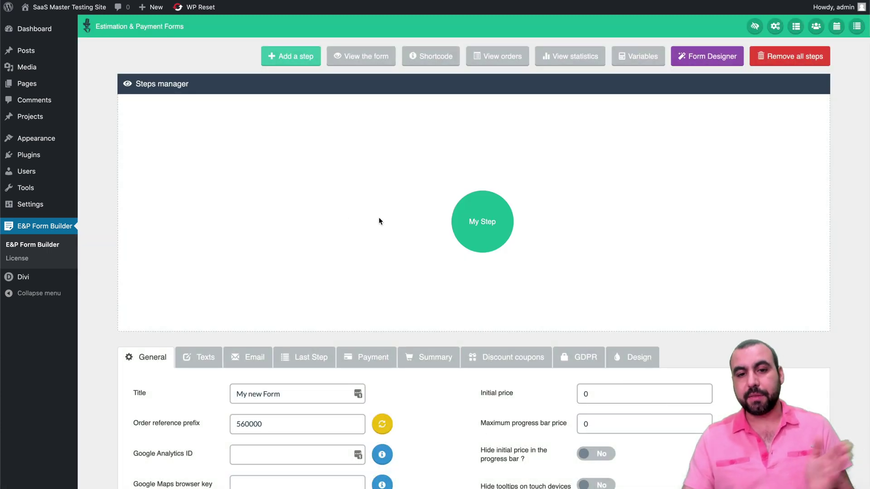
left_click_drag(450, 219, 214, 203)
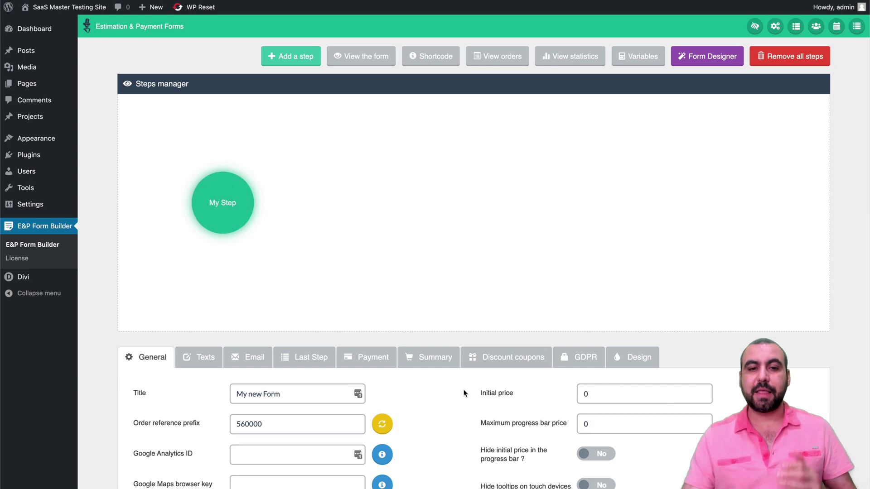
Examine the new form's General settings, including the distances calculation mode, progress bar choices and Custom JS field
scroll(464, 392, "down", 4)
scroll(465, 393, "down", 3)
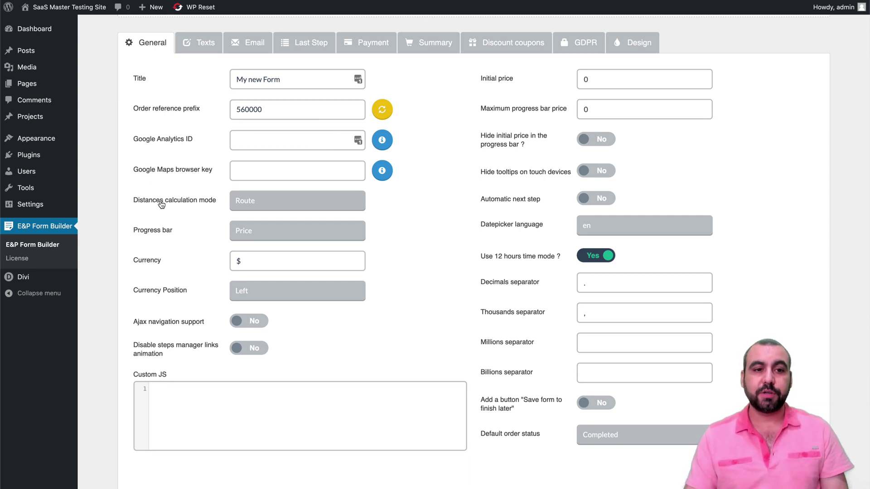
left_click(248, 203)
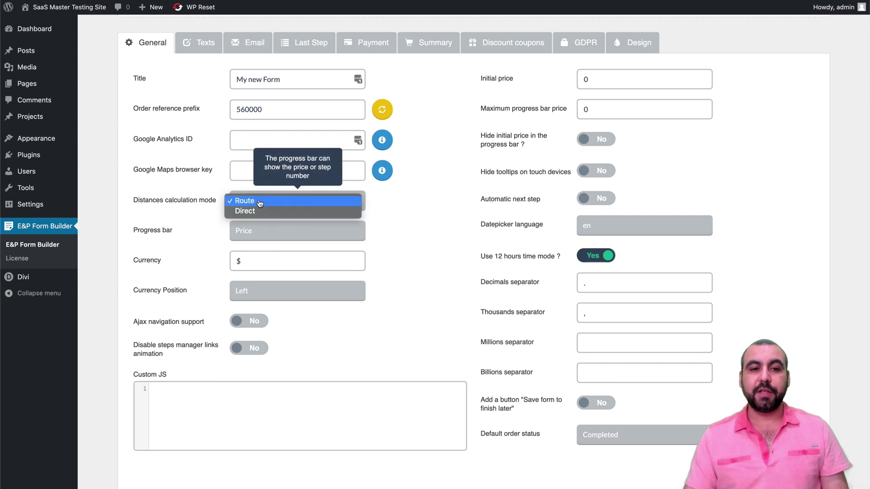
left_click(197, 206)
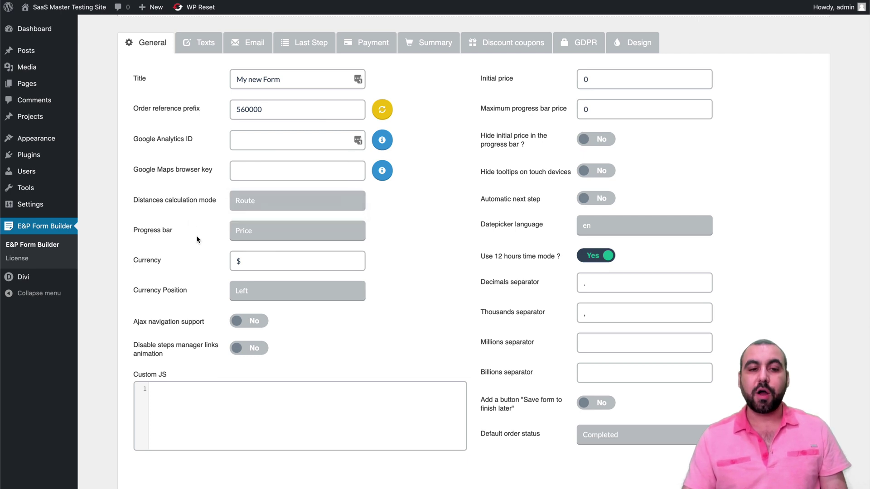
left_click(259, 234)
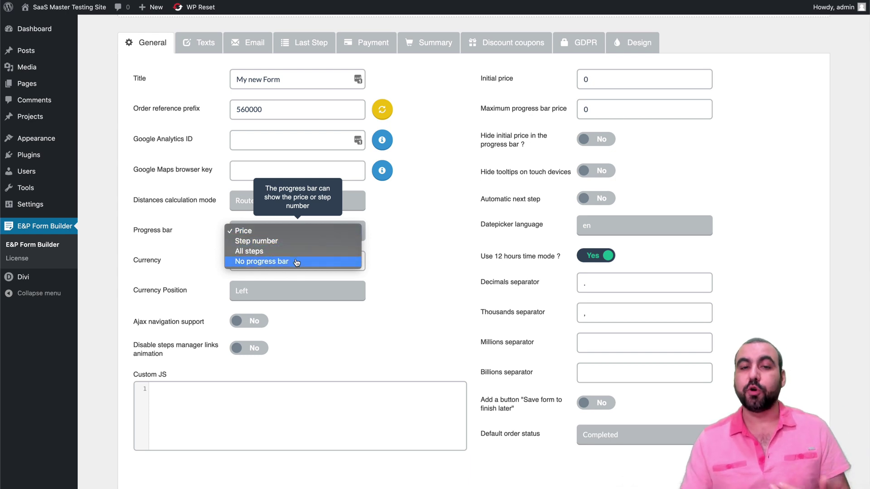
left_click(429, 254)
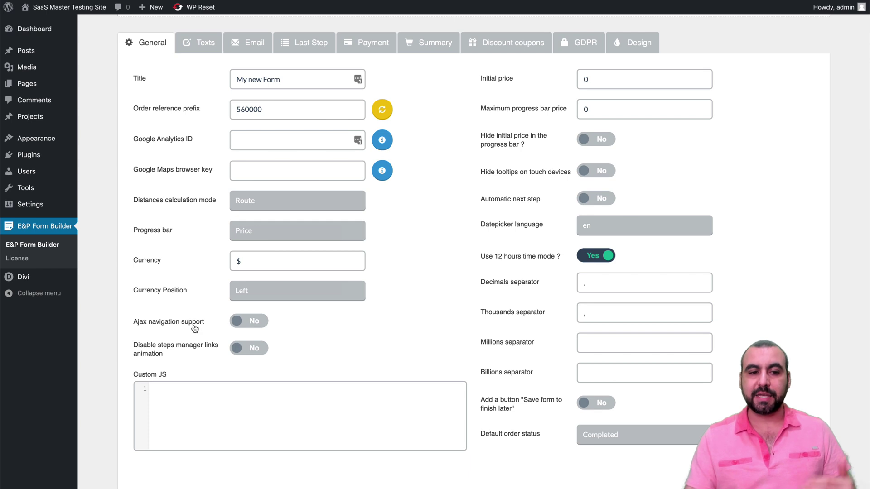
left_click(196, 394)
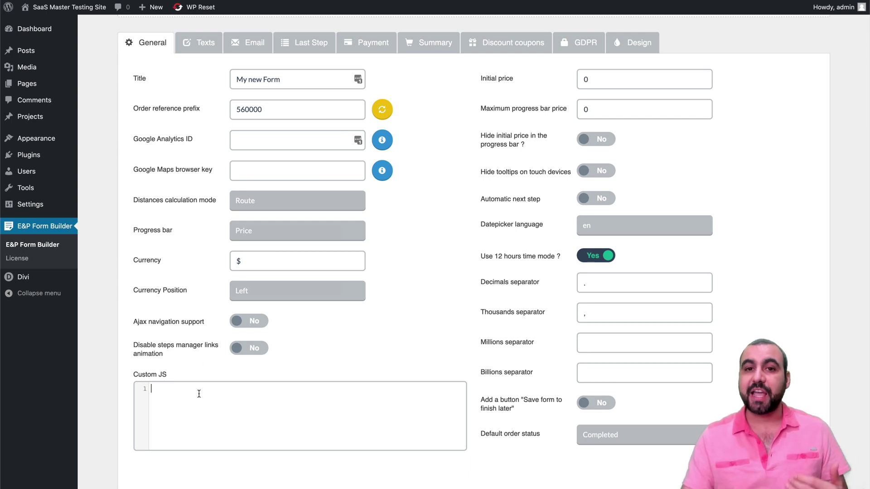
scroll(383, 294, "up", 2)
Set the form's maximum progress bar price to 5000
left_click(594, 141)
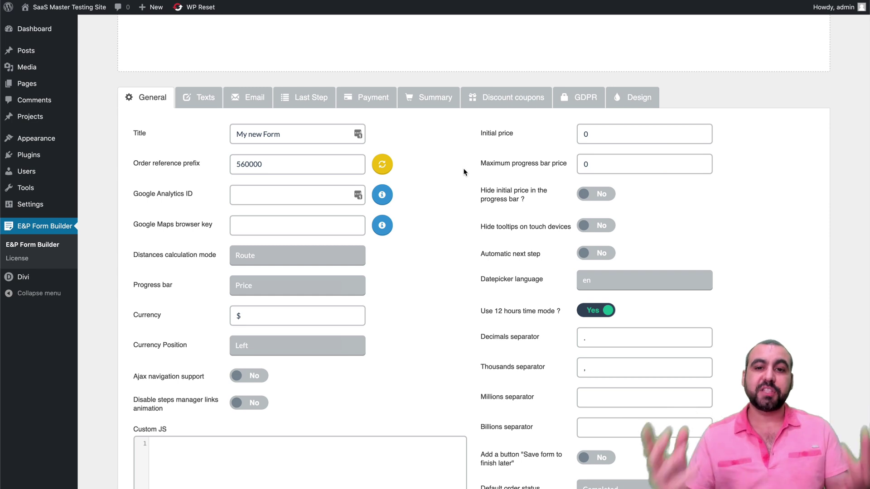
left_click(596, 160)
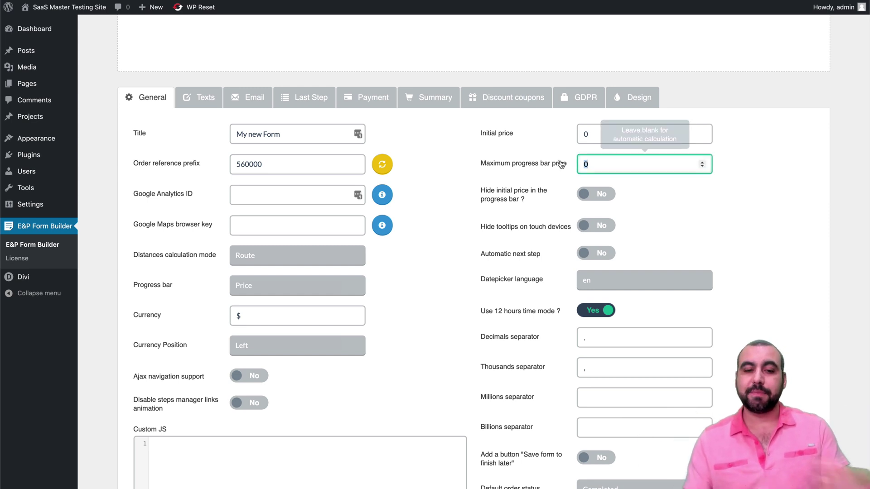
key("BackSpace")
type("5000")
left_click(474, 188)
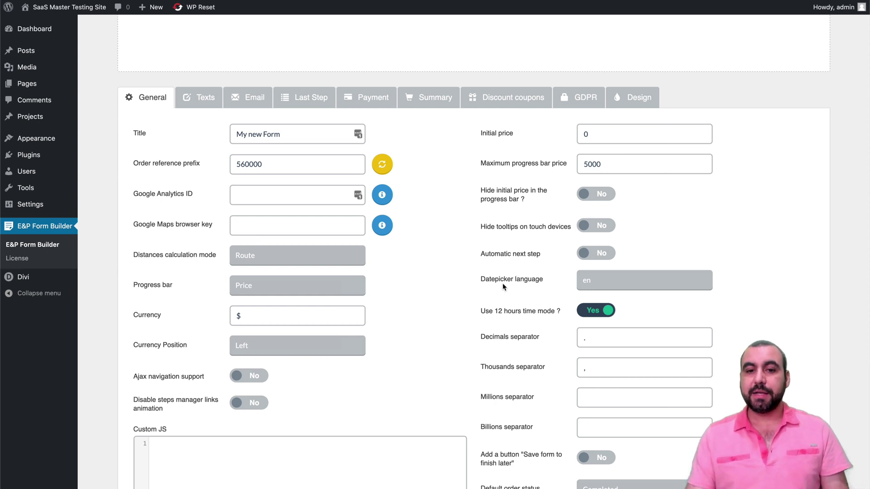
Check the available Datepicker language codes and the remaining General settings such as the separators and default order status
left_click(592, 282)
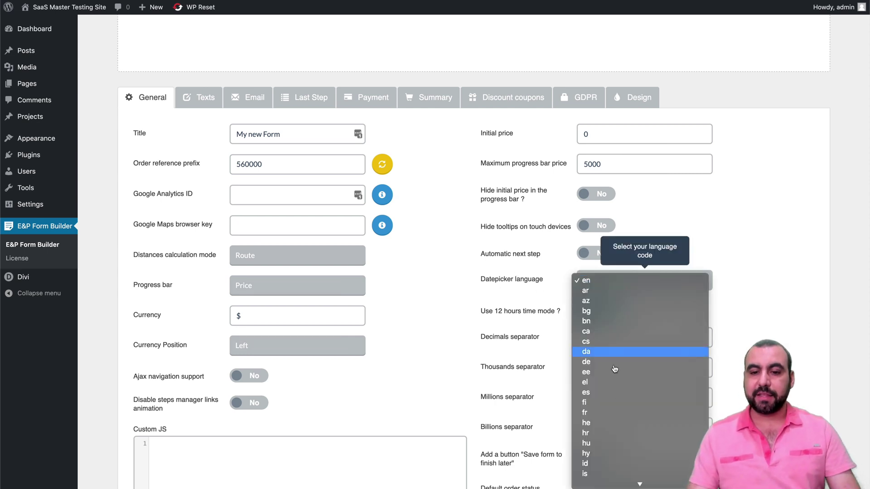
scroll(617, 442, "down", 5)
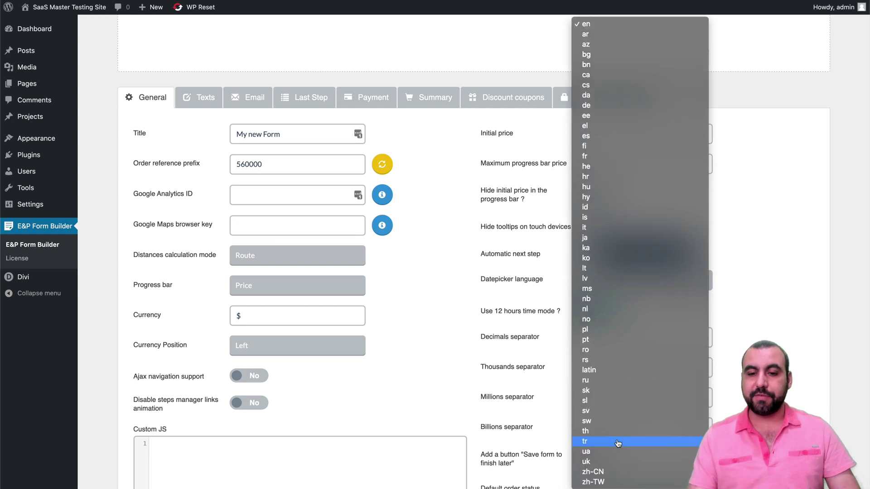
left_click(726, 256)
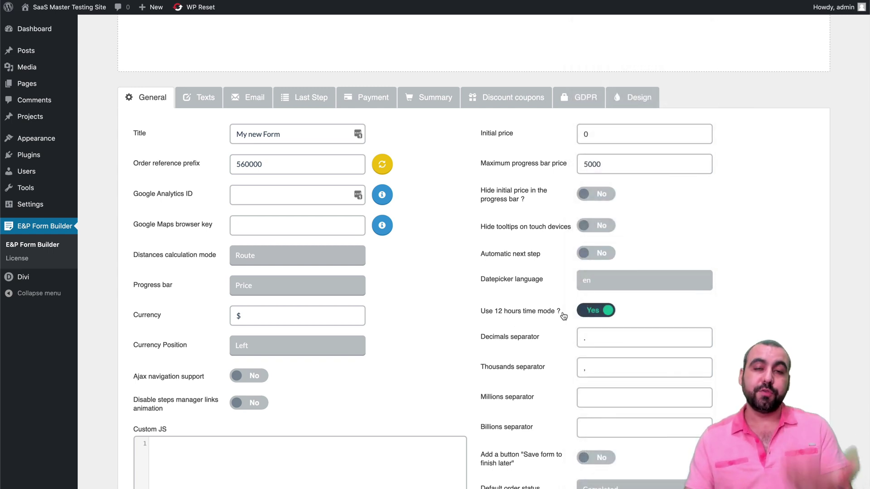
scroll(564, 316, "down", 2)
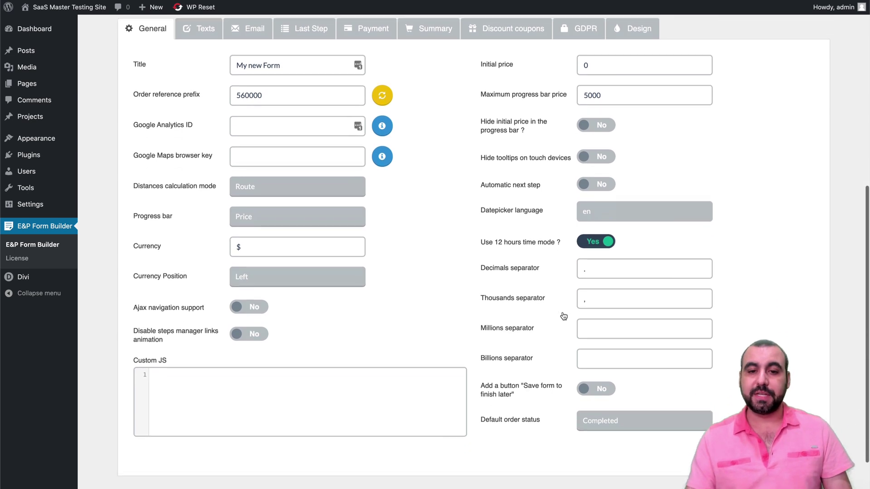
scroll(532, 345, "up", 5)
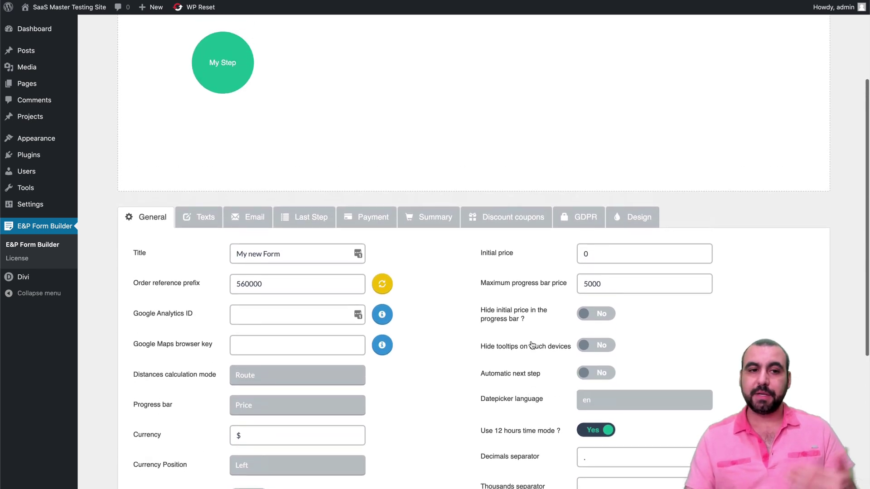
Examine the form's Texts settings, including the general labels, the Invoice text and the Last Step texts
left_click(199, 234)
scroll(336, 355, "down", 4)
scroll(337, 358, "down", 1)
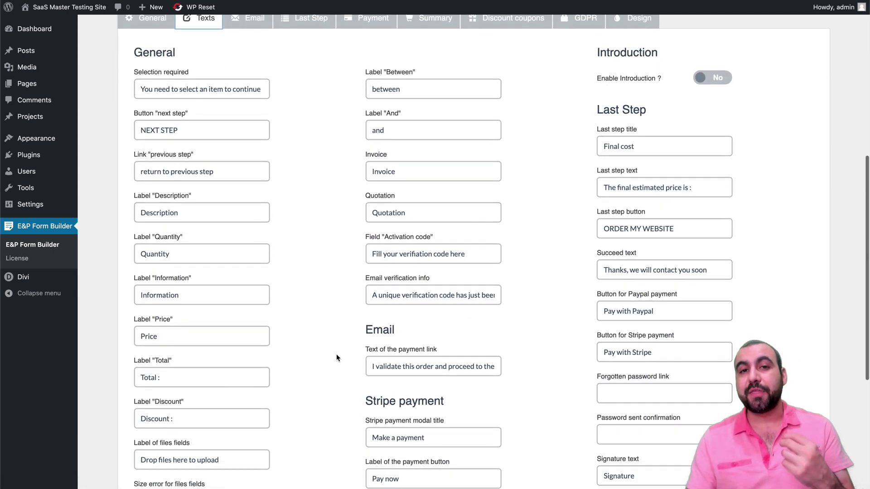
scroll(336, 358, "up", 1)
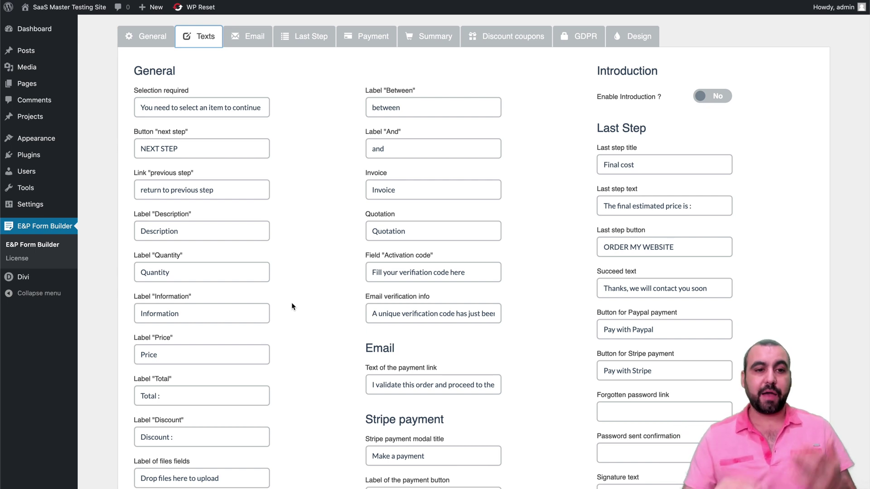
left_click_drag(212, 191, 321, 197)
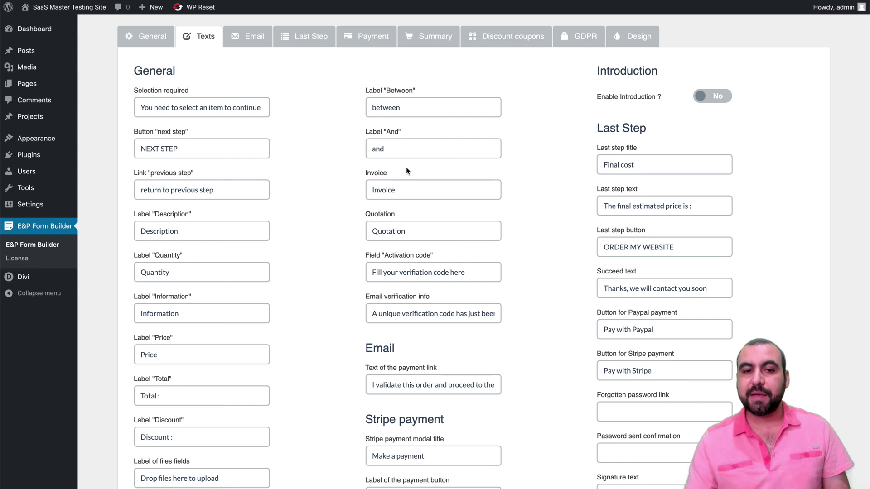
double_click(385, 191)
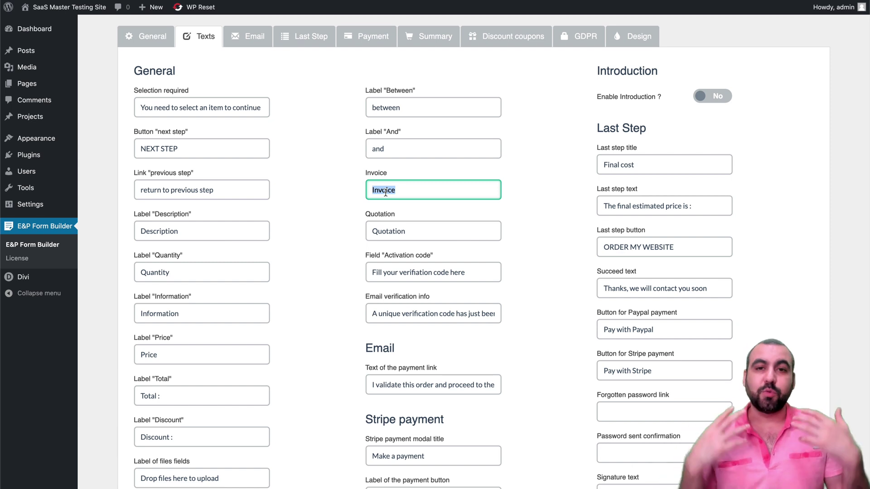
left_click(311, 367)
mouse_move(466, 371)
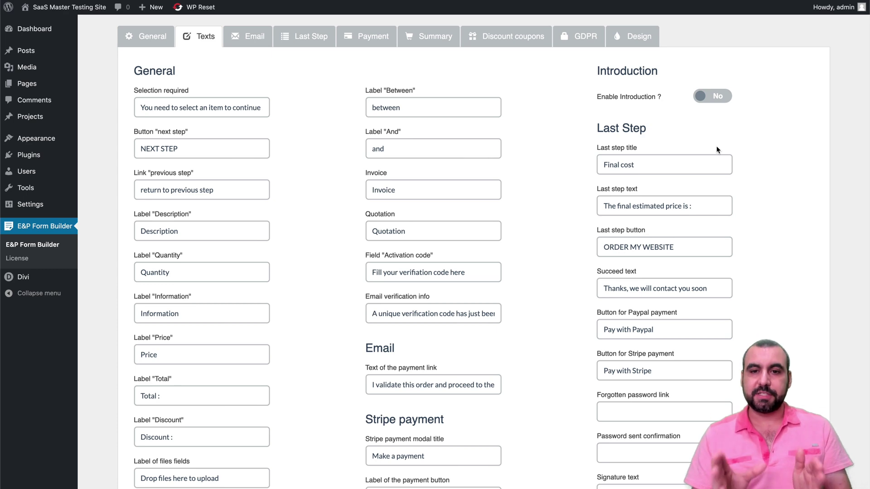
scroll(717, 146, "down", 4)
scroll(716, 146, "up", 12)
scroll(617, 311, "down", 5)
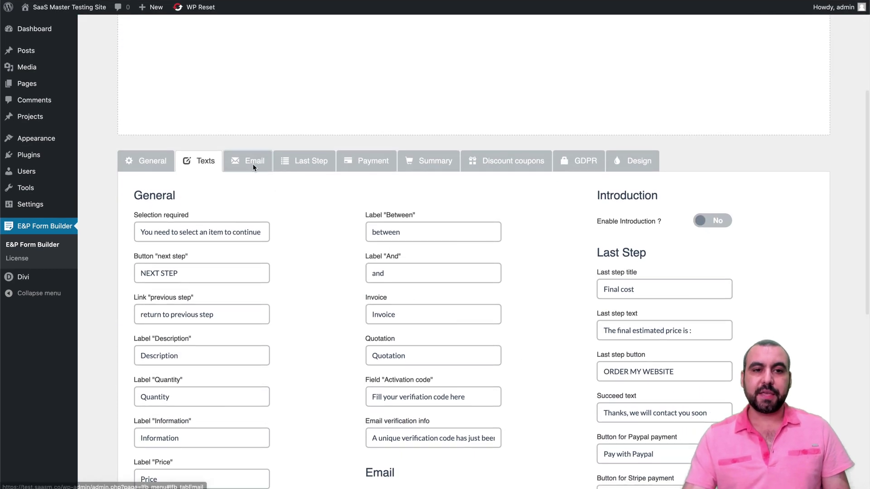
Examine the form's Email settings, including the admin email template, its variables and the Mailing list options
left_click(253, 167)
scroll(344, 261, "down", 3)
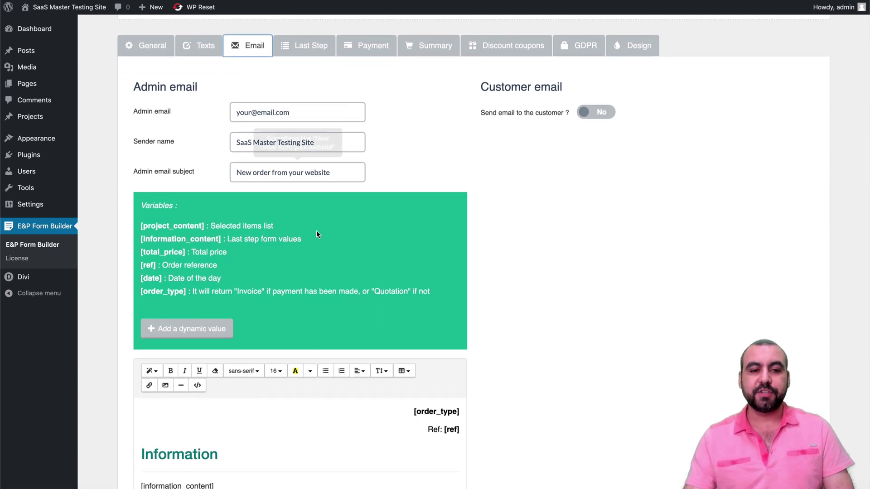
scroll(457, 289, "down", 5)
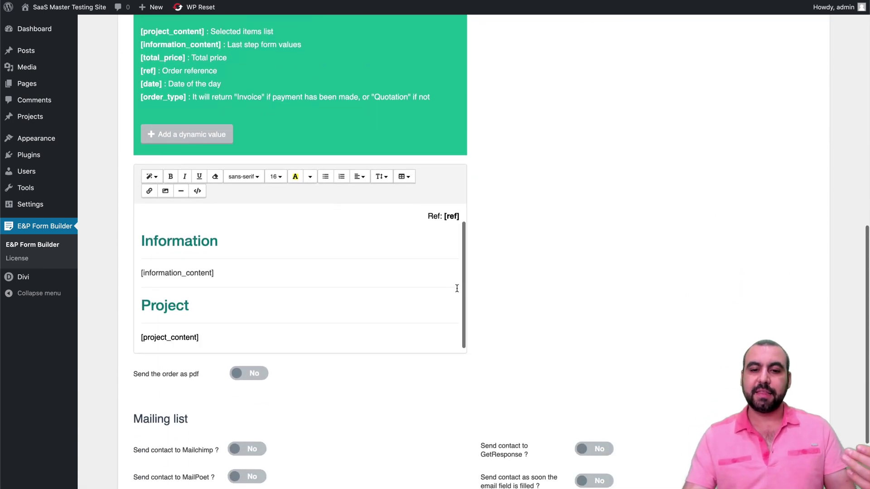
scroll(534, 376, "down", 3)
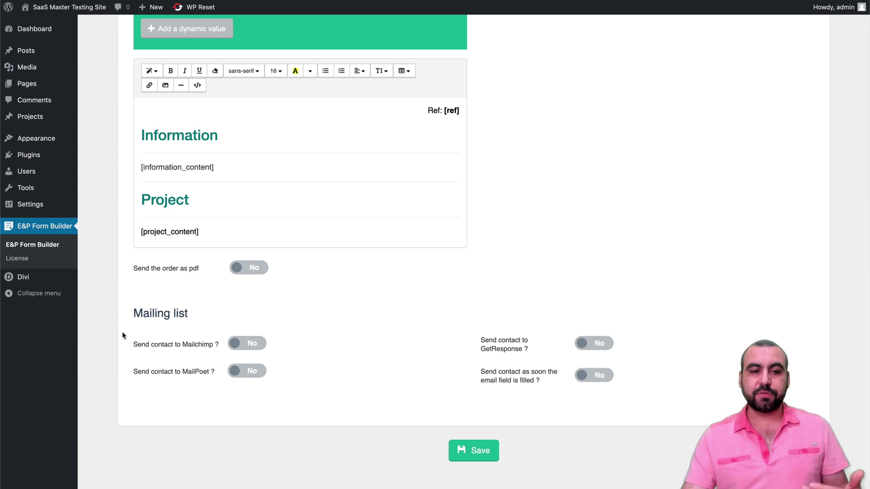
left_click_drag(132, 314, 180, 314)
left_click(194, 315)
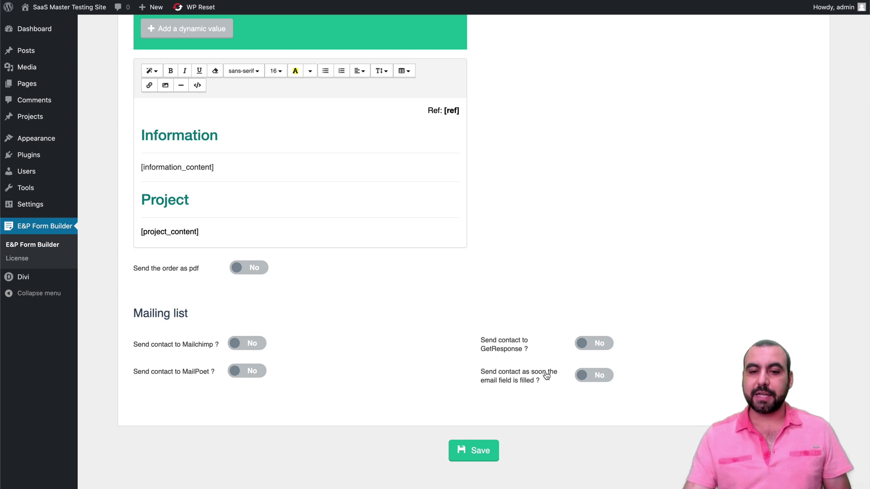
scroll(485, 354, "up", 10)
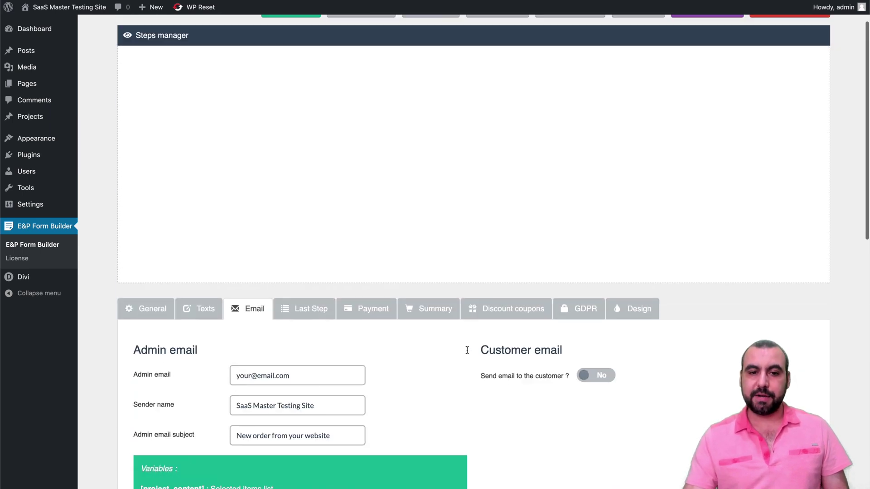
Examine the form's Last Step settings, including redirection, e-signature, legal notice, Zapier and the fields of the final step
scroll(407, 354, "down", 1)
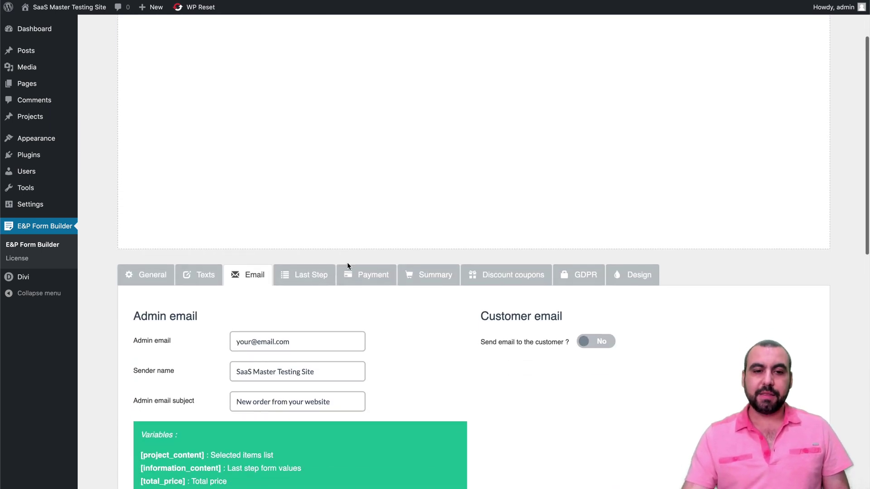
left_click(318, 274)
scroll(485, 391, "down", 5)
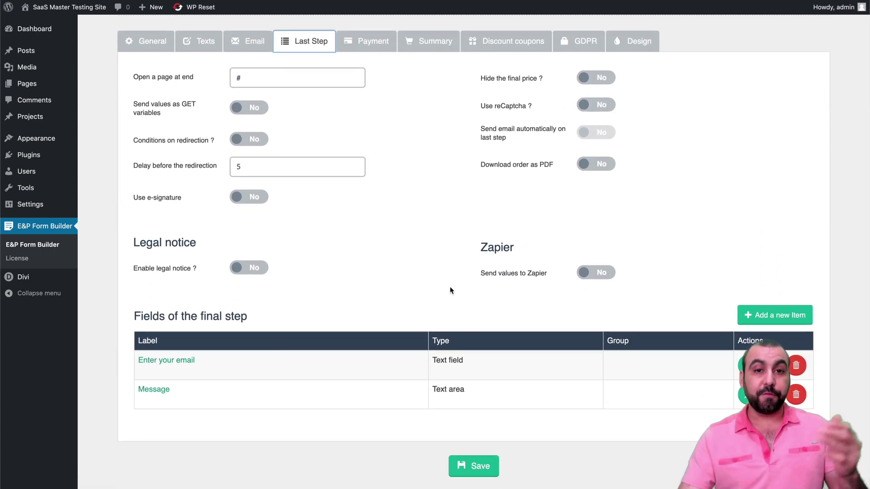
scroll(451, 290, "up", 7)
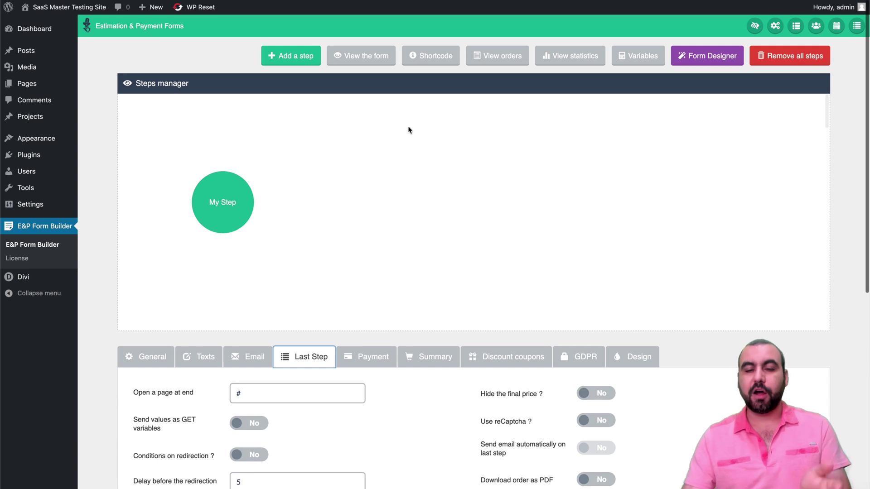
scroll(670, 426, "down", 1)
scroll(675, 430, "down", 7)
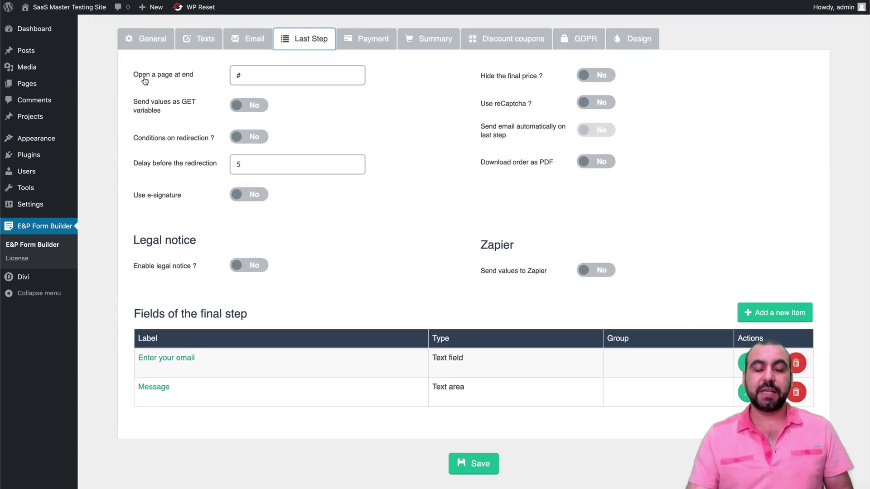
mouse_move(290, 67)
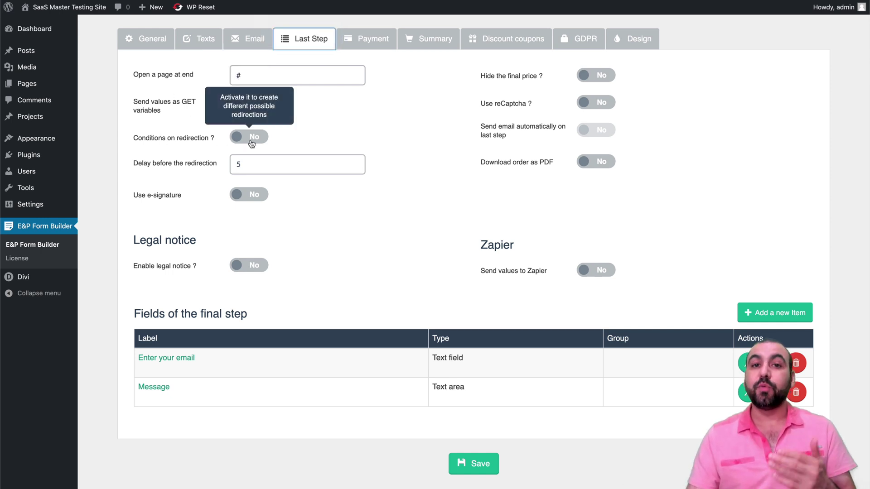
mouse_move(208, 166)
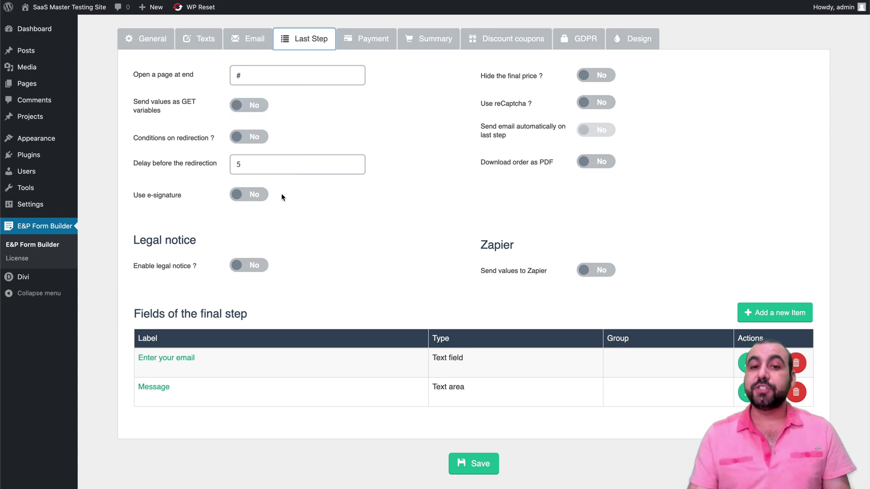
mouse_move(258, 197)
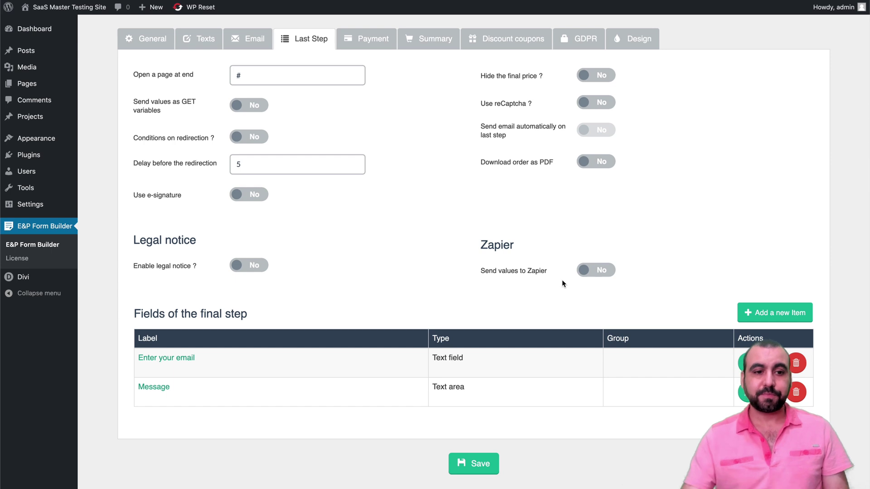
left_click_drag(142, 312, 301, 304)
left_click(302, 304)
scroll(317, 349, "down", 1)
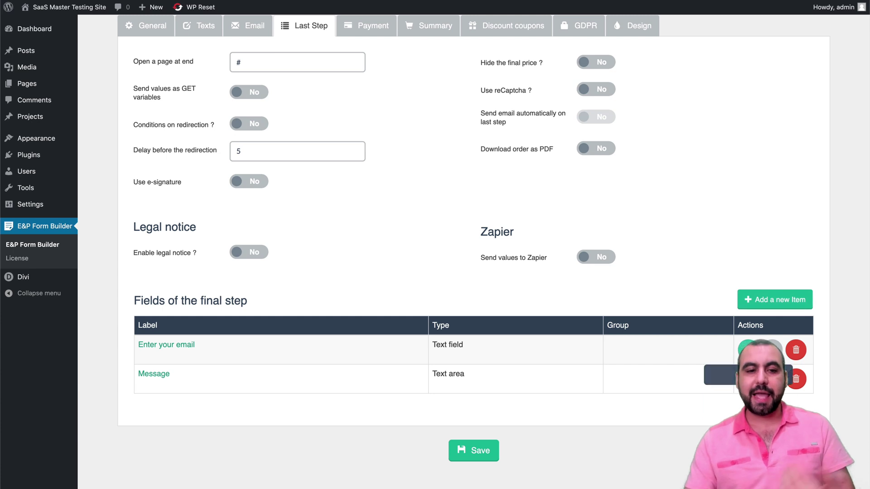
Examine the form's Payment settings and its Summary settings
scroll(660, 366, "up", 4)
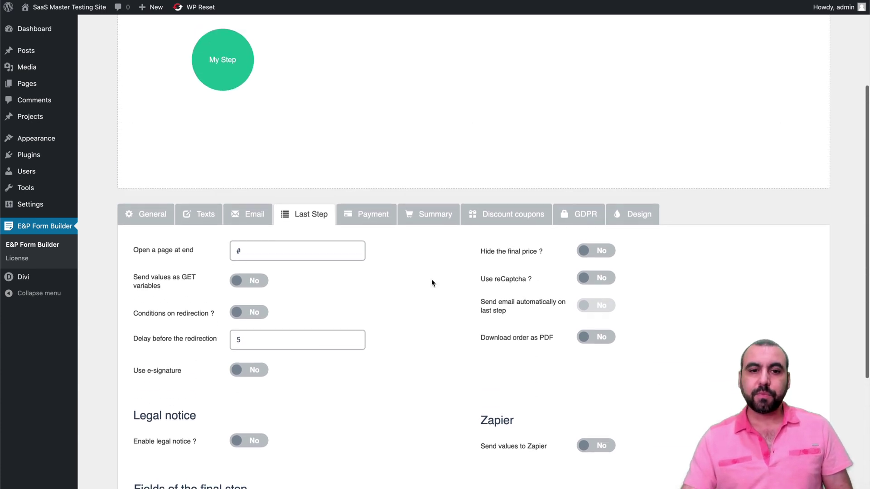
left_click(371, 215)
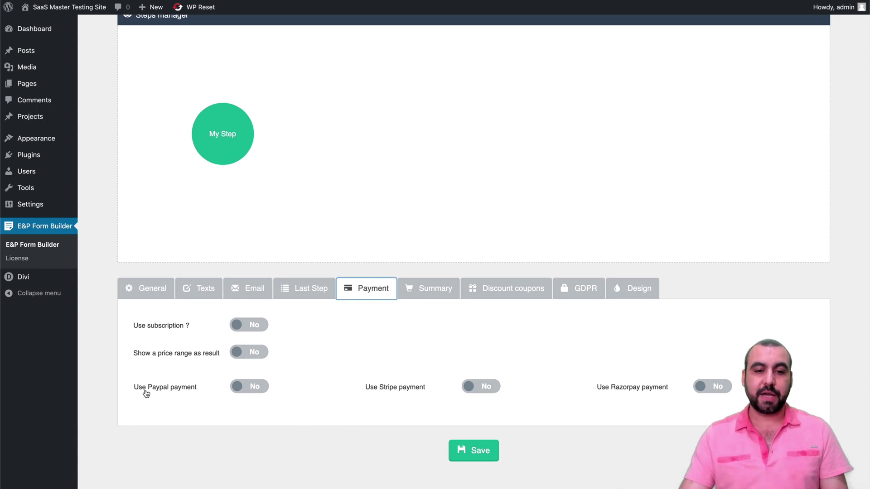
left_click(430, 300)
scroll(361, 432, "down", 3)
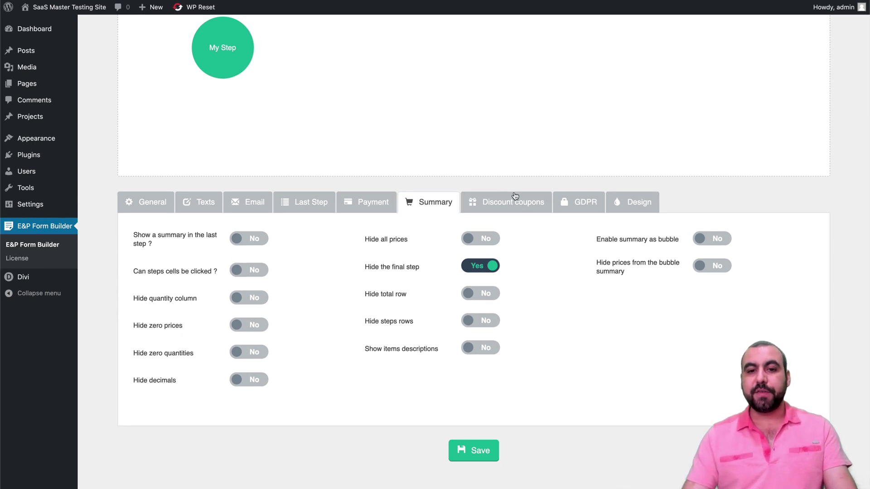
Enable discount coupons for the form to inspect the coupon options, and disable them again
left_click(517, 202)
scroll(517, 290, "up", 3)
left_click(251, 368)
scroll(438, 371, "down", 1)
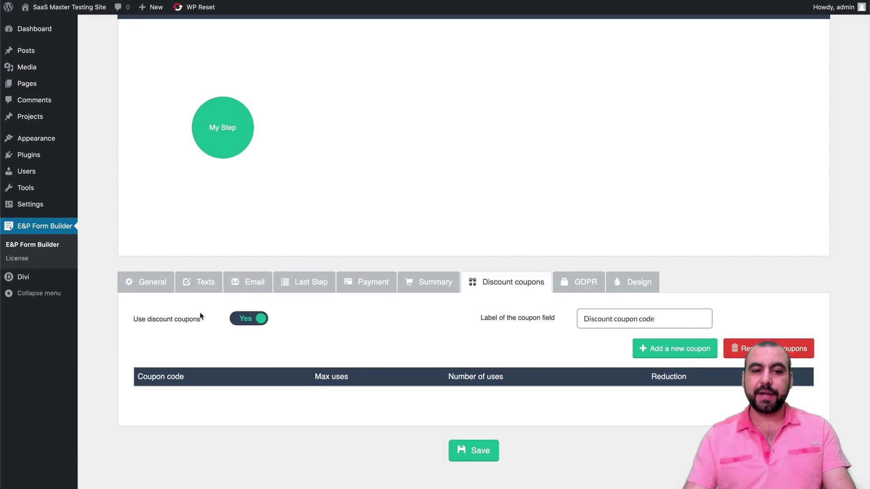
left_click(247, 319)
Examine the form's GDPR compliance setting and the Design settings for colors, fonts, styles and effects
left_click(581, 325)
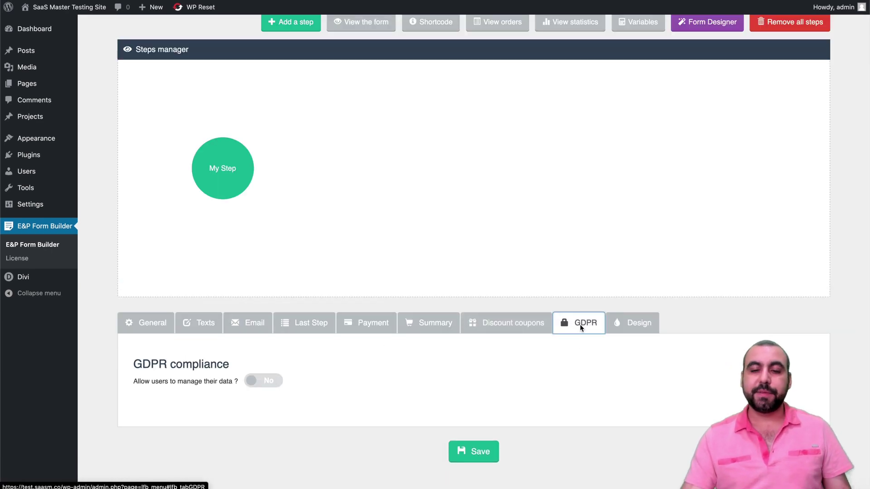
left_click(647, 327)
scroll(588, 409, "down", 5)
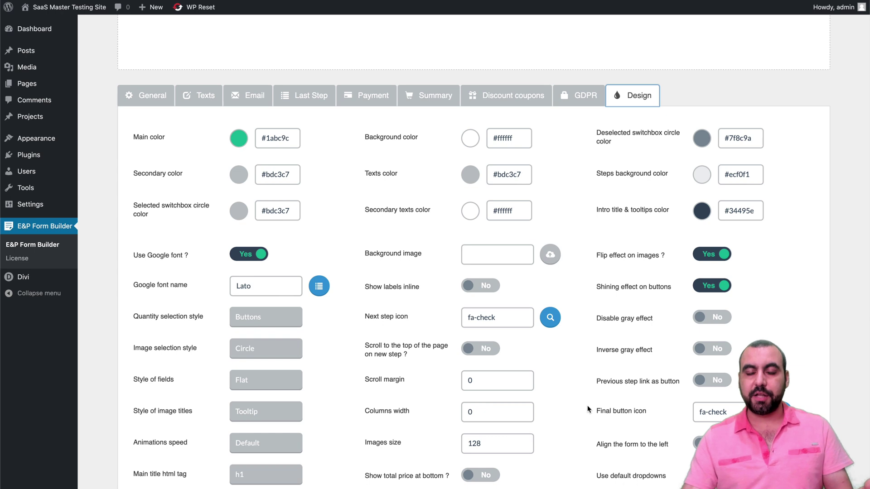
scroll(588, 410, "up", 1)
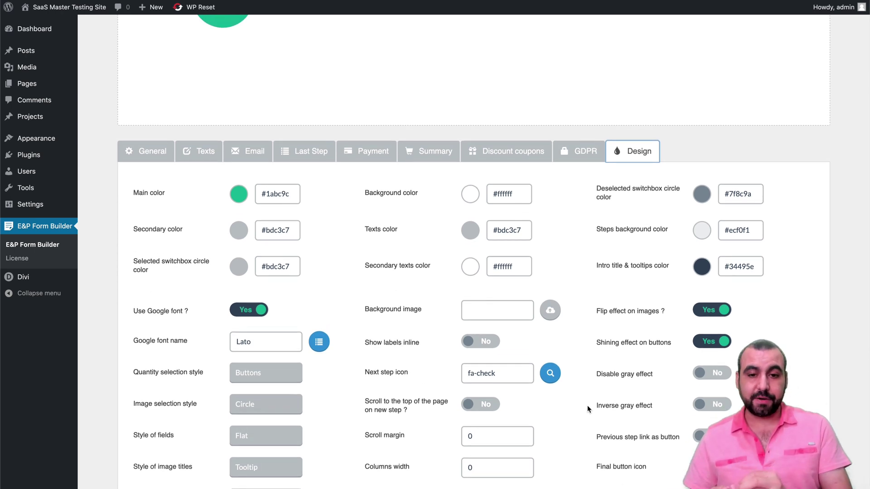
scroll(588, 410, "up", 4)
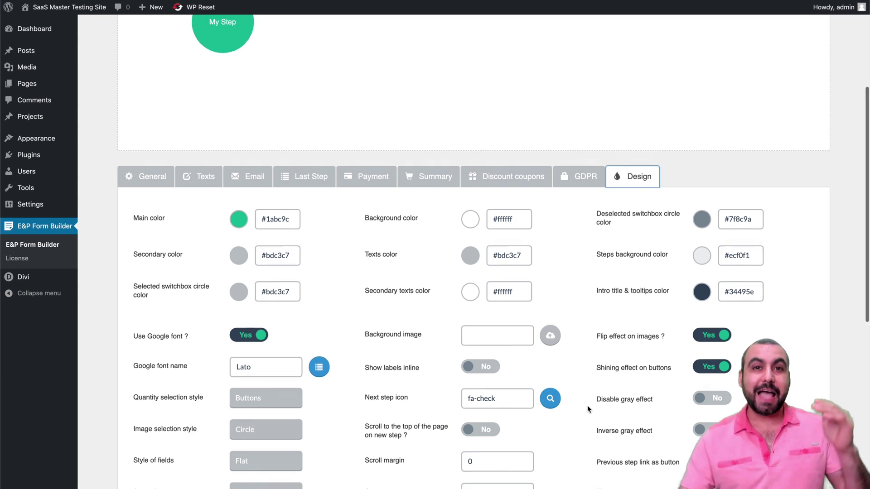
Add a second step in the steps manager, place it above and beside the original one, and set the original as the first step
scroll(589, 410, "up", 1)
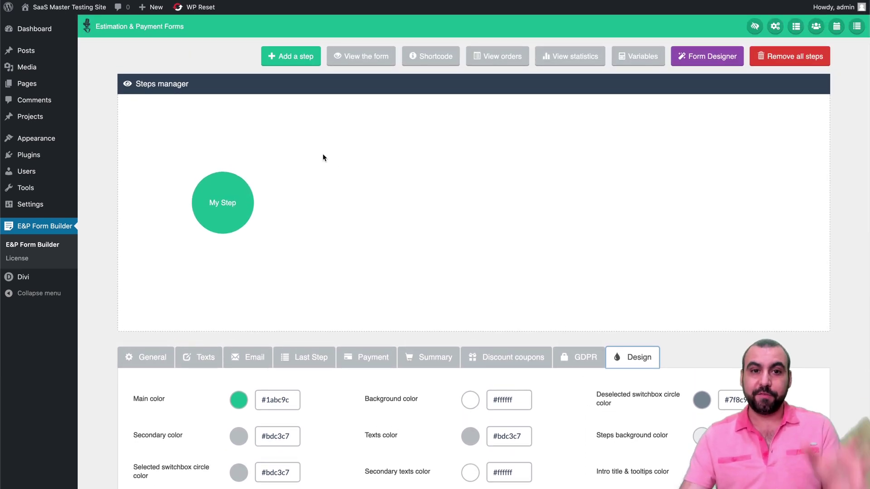
mouse_move(221, 206)
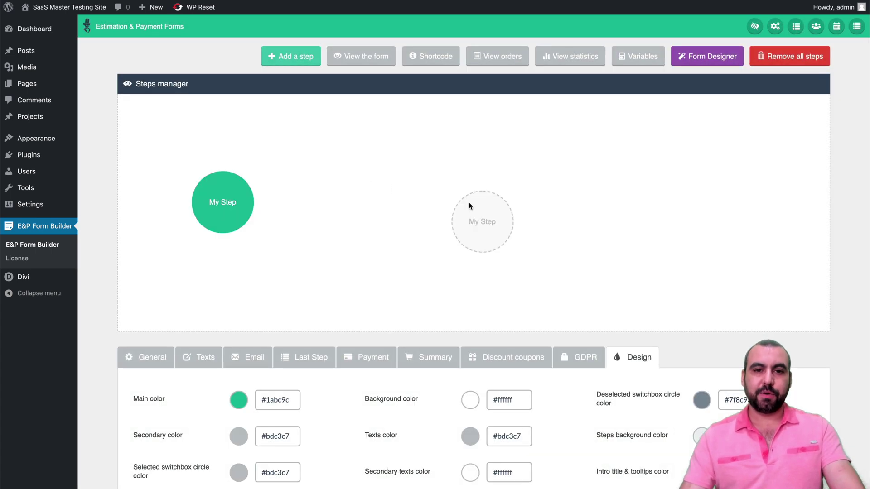
left_click_drag(470, 205, 326, 146)
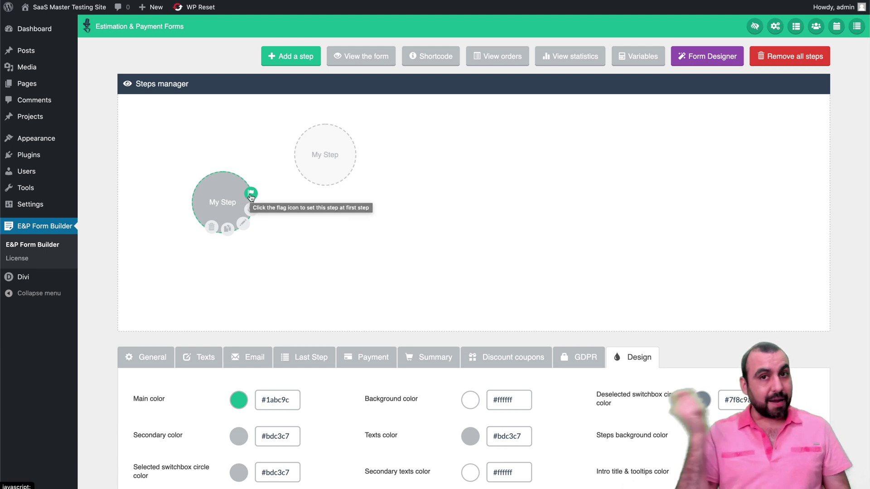
left_click(250, 195)
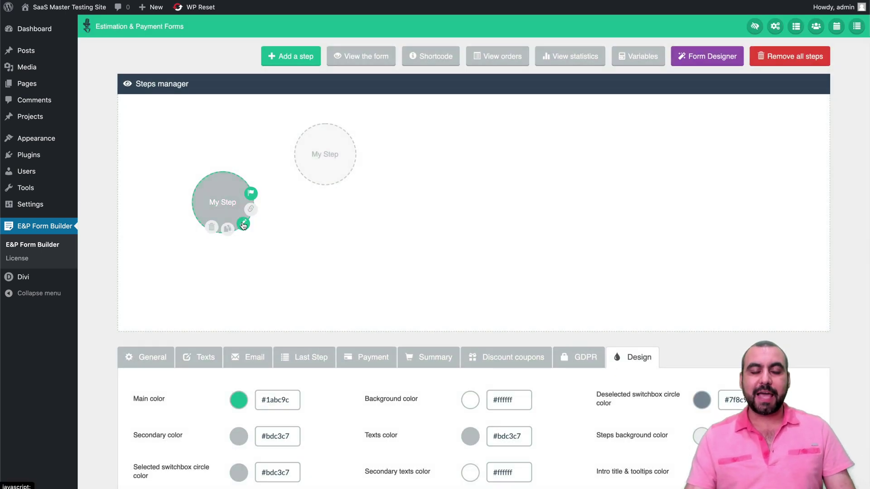
Edit the first step: title it START, describe it as "this is the starter form" and make a selection required
left_click(244, 226)
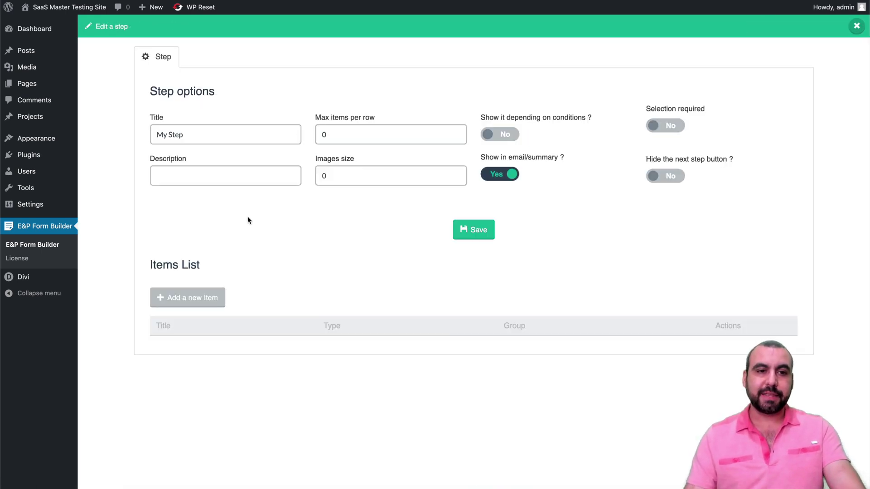
triple_click(192, 135)
type("START")
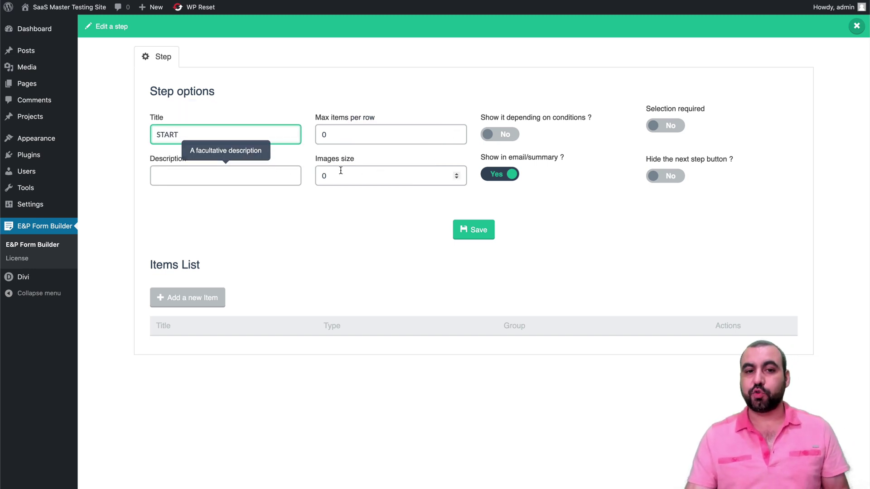
left_click(261, 176)
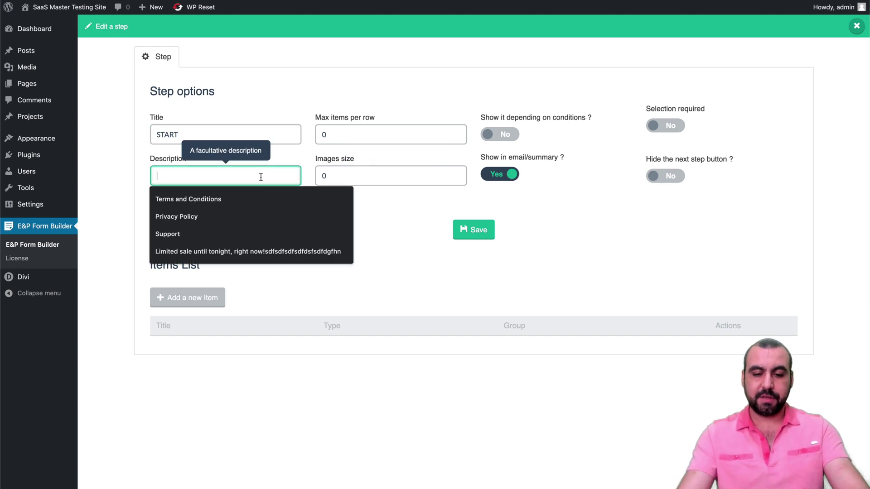
type("this is the starter form")
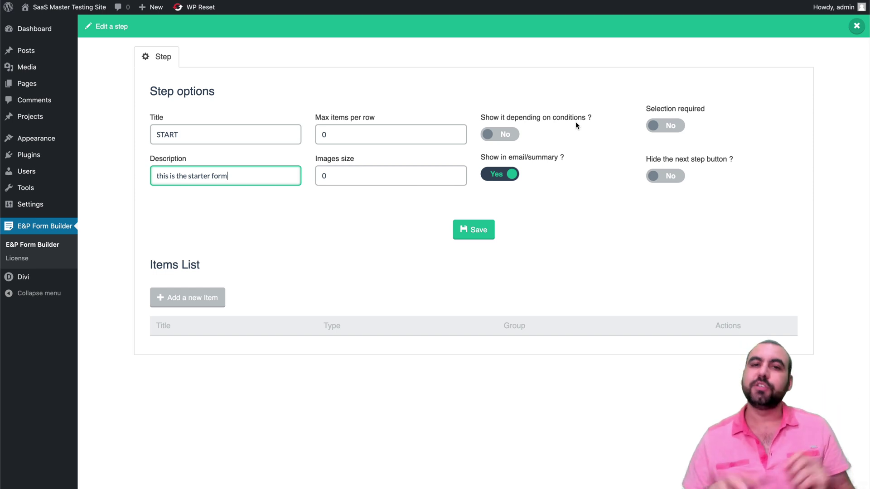
mouse_move(664, 128)
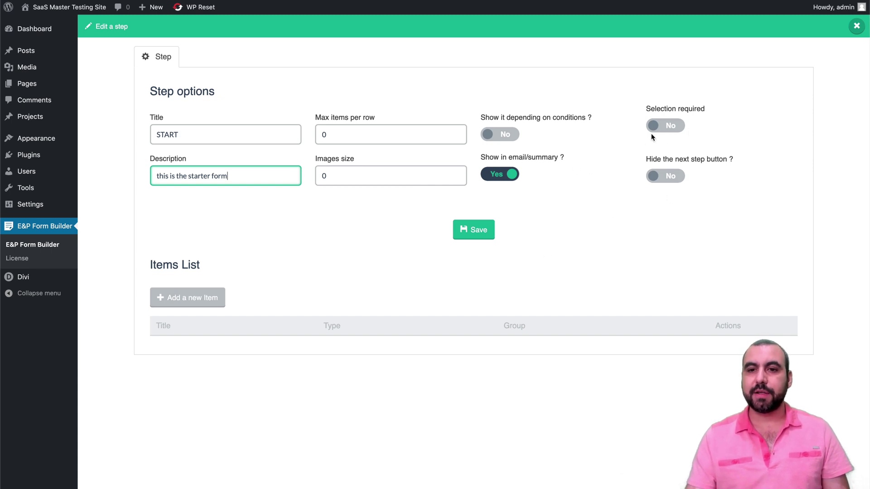
left_click(663, 127)
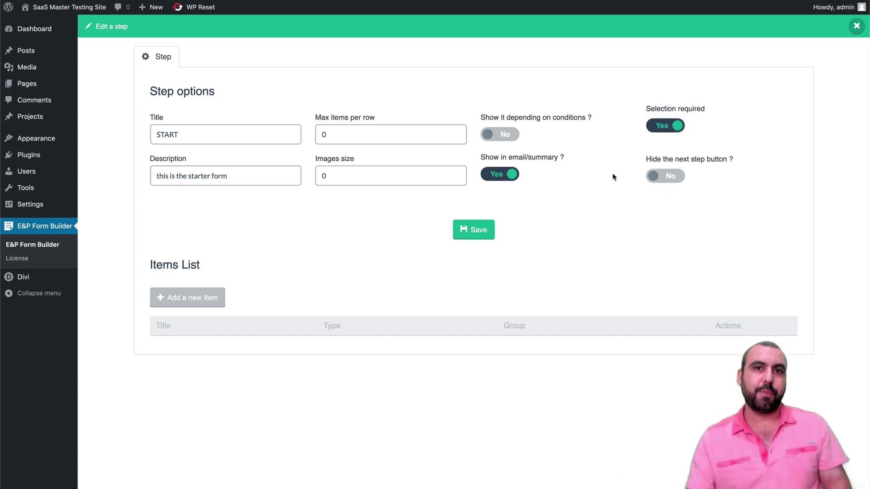
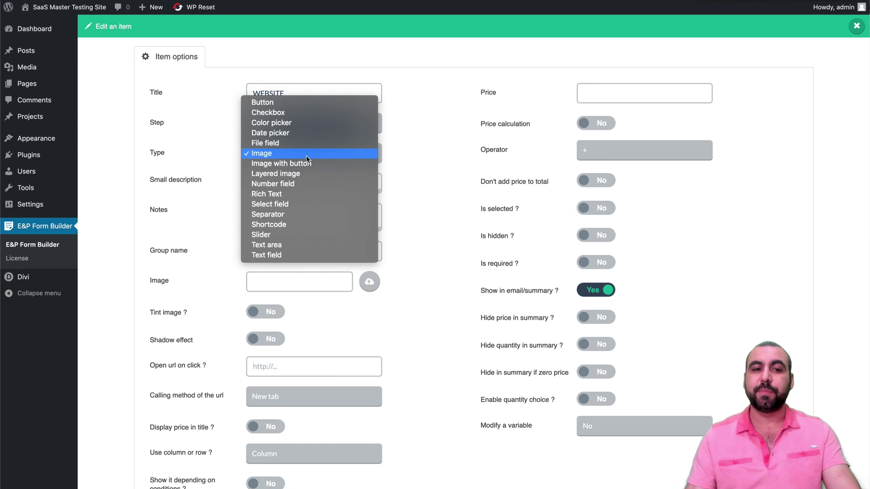
Keep Image as the WEBSITE item's type and enter the small description "this is for websites"
left_click(307, 154)
left_click(338, 184)
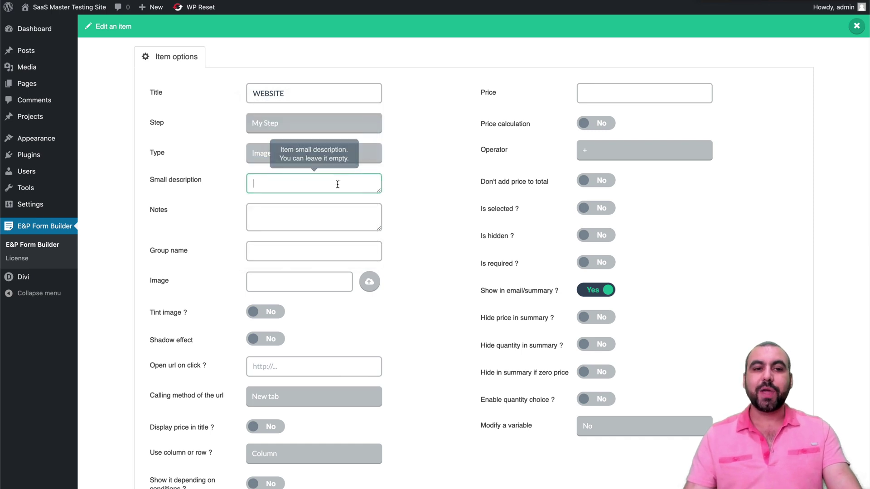
type("this is f")
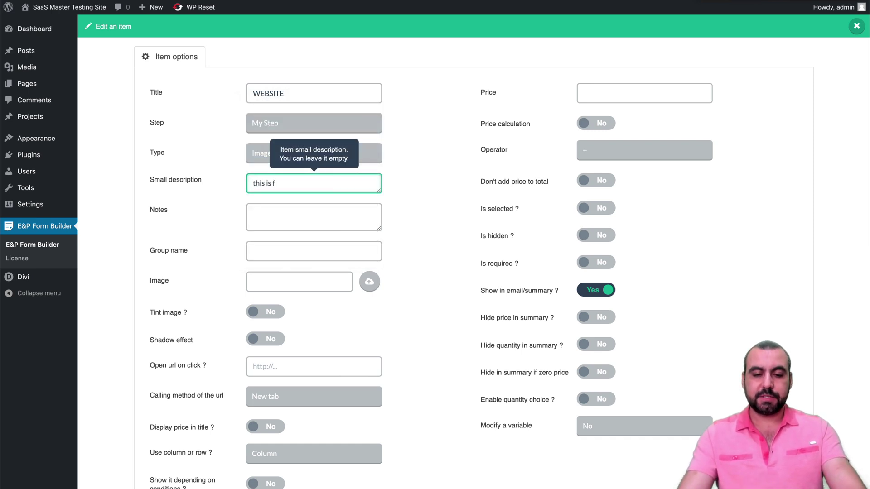
type("or websites")
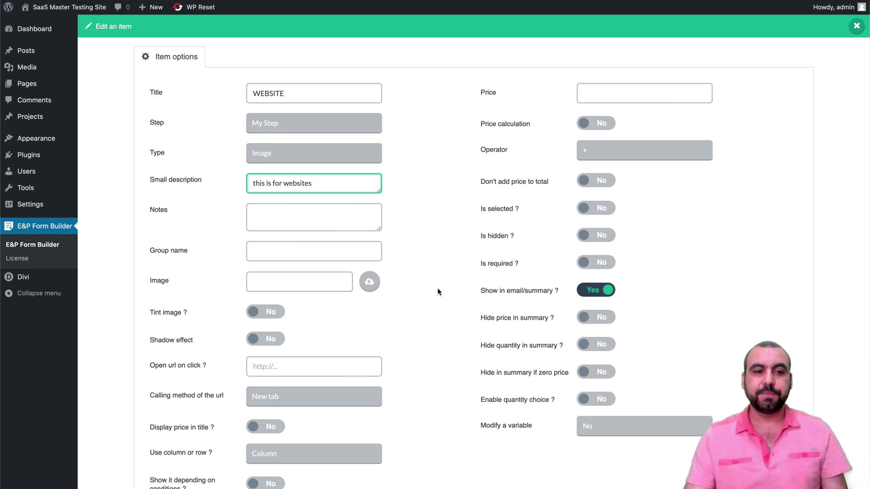
Upload blog.png, contacto.png and mail.png from the computer's Images folder through the WEBSITE item's image uploader
left_click(369, 281)
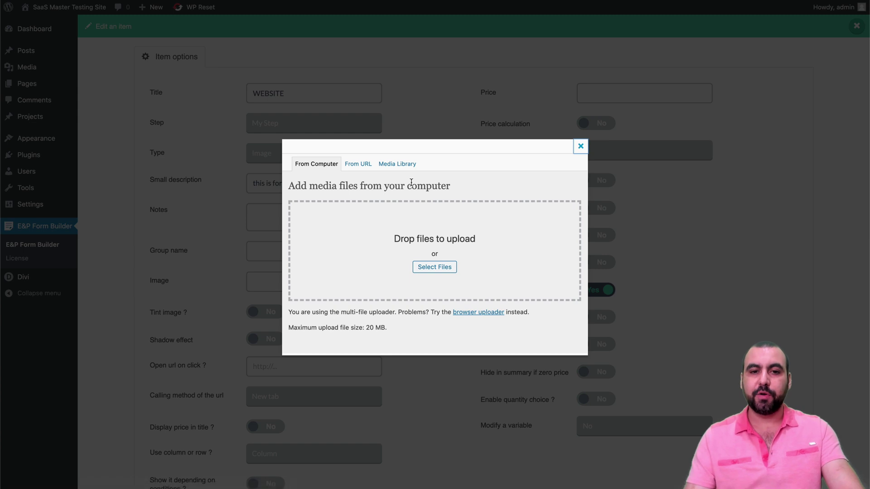
left_click(404, 168)
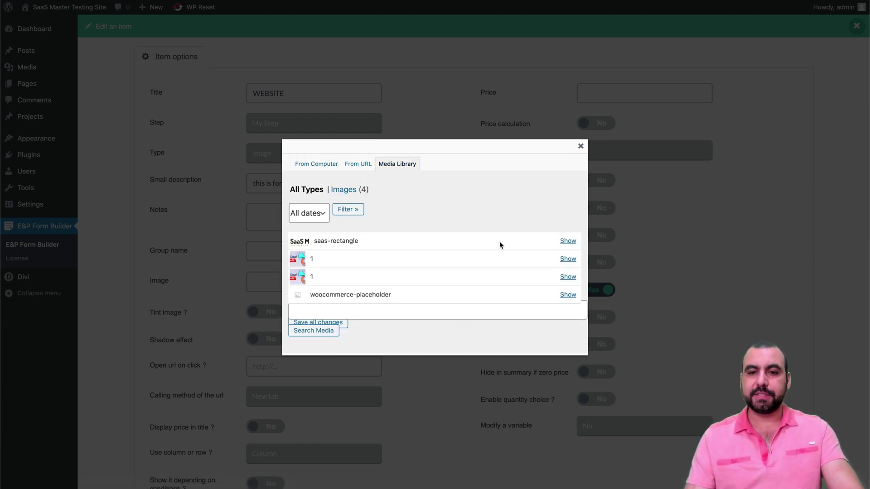
left_click(318, 166)
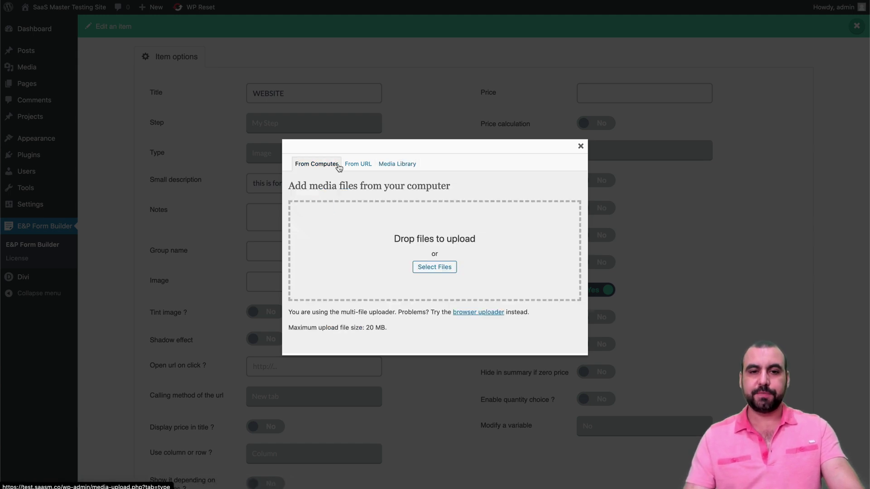
mouse_move(295, 471)
left_click(262, 471)
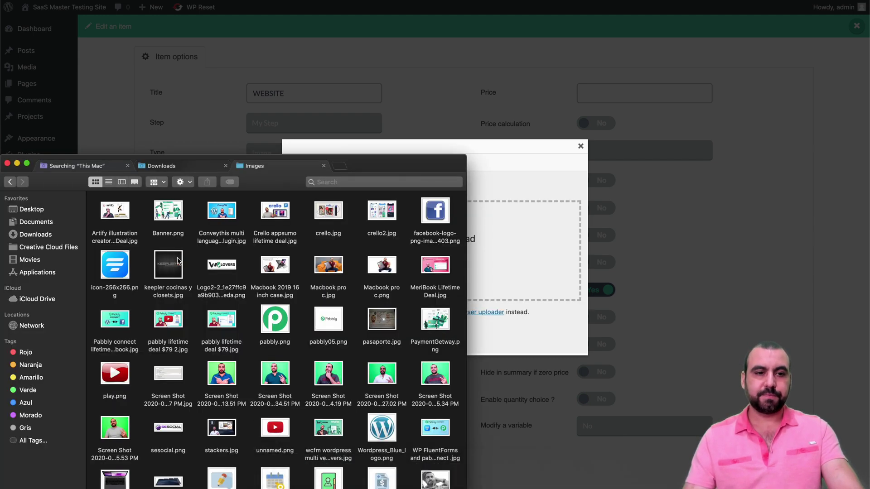
scroll(288, 410, "down", 5)
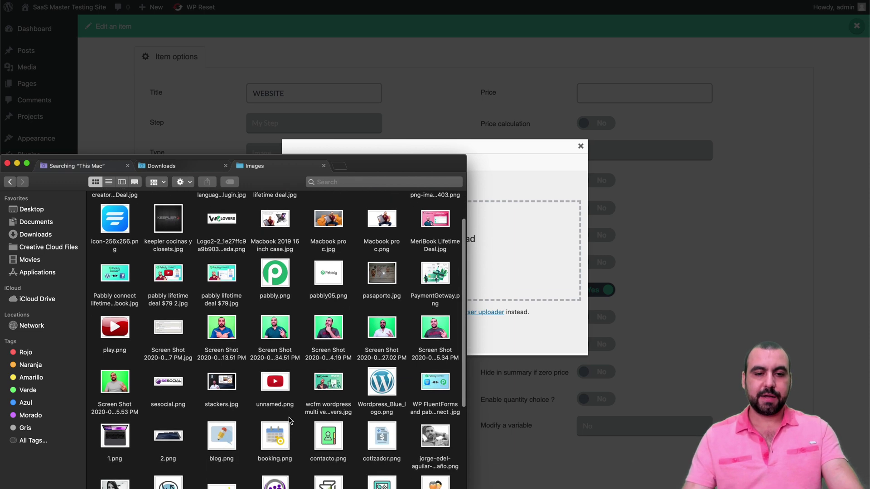
left_click_drag(405, 385, 288, 386)
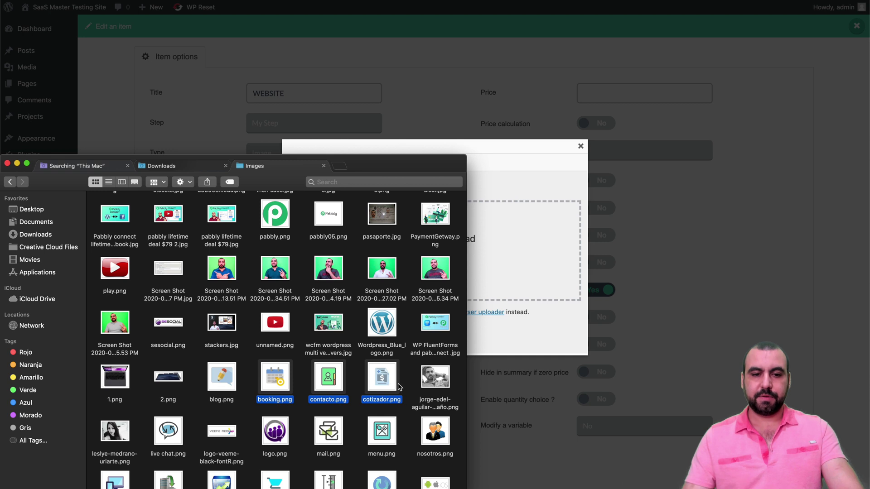
scroll(390, 417, "down", 2)
left_click(235, 344)
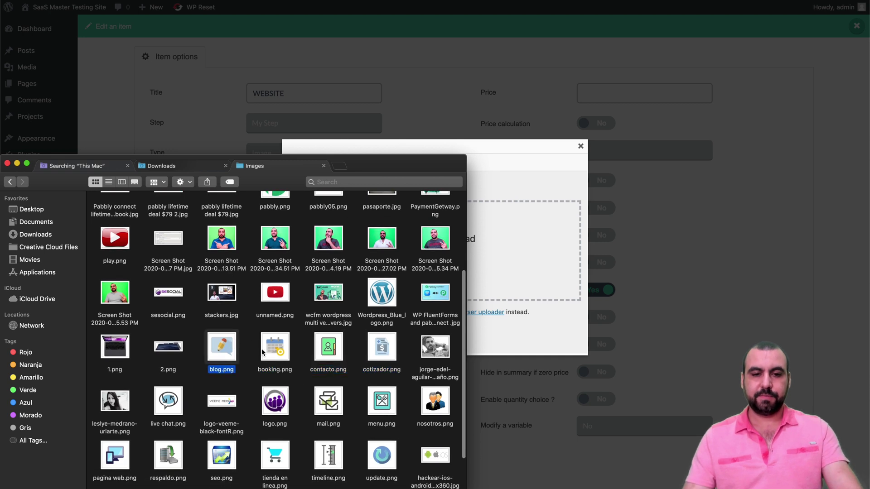
left_click(337, 409, "super")
left_click_drag(328, 401, 513, 252)
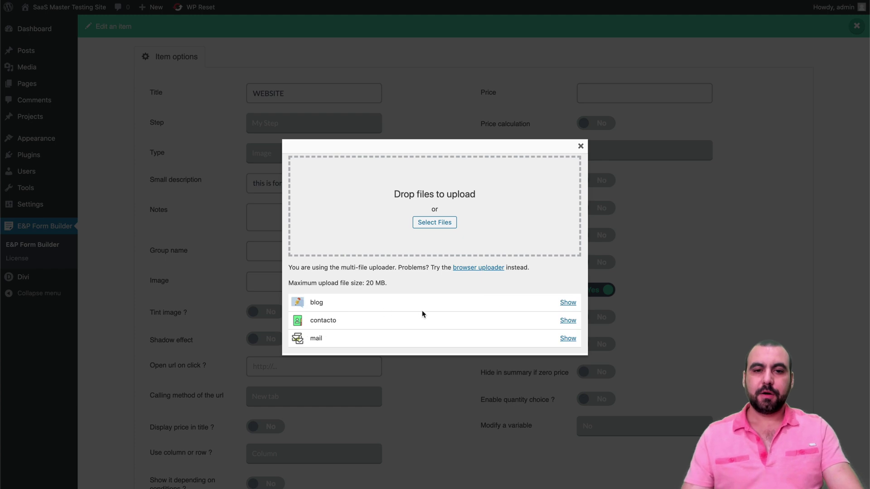
Insert the uploaded blog picture at Medium size as the WEBSITE item's image
left_click(568, 303)
scroll(406, 300, "down", 5)
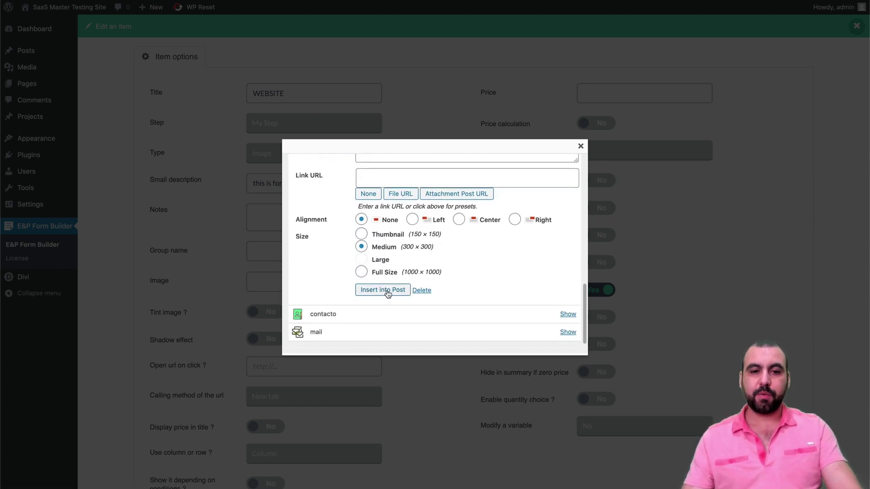
left_click(387, 293)
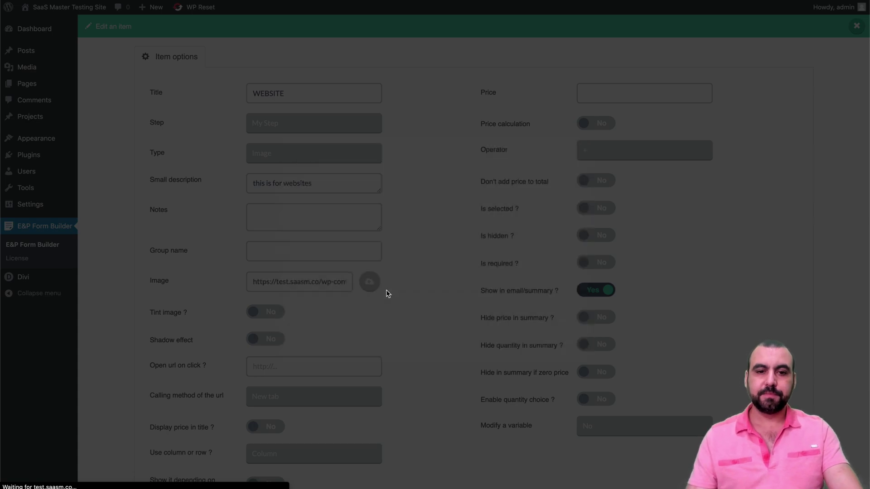
Review the WEBSITE item's remaining options and set its price to 200
scroll(365, 339, "down", 2)
scroll(365, 338, "down", 1)
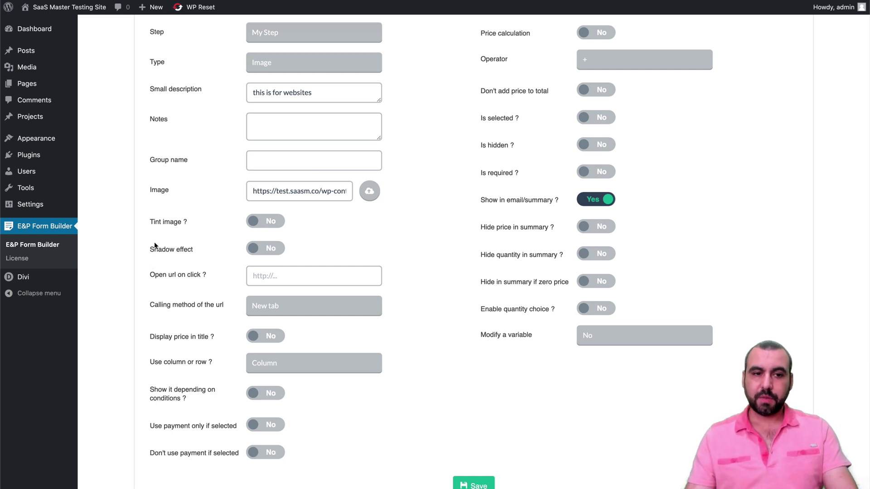
mouse_move(233, 267)
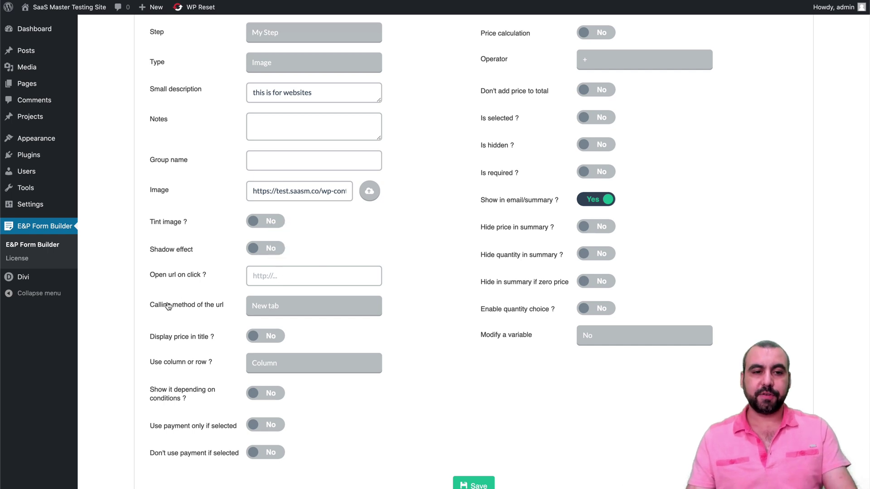
scroll(221, 347, "down", 1)
scroll(221, 347, "up", 4)
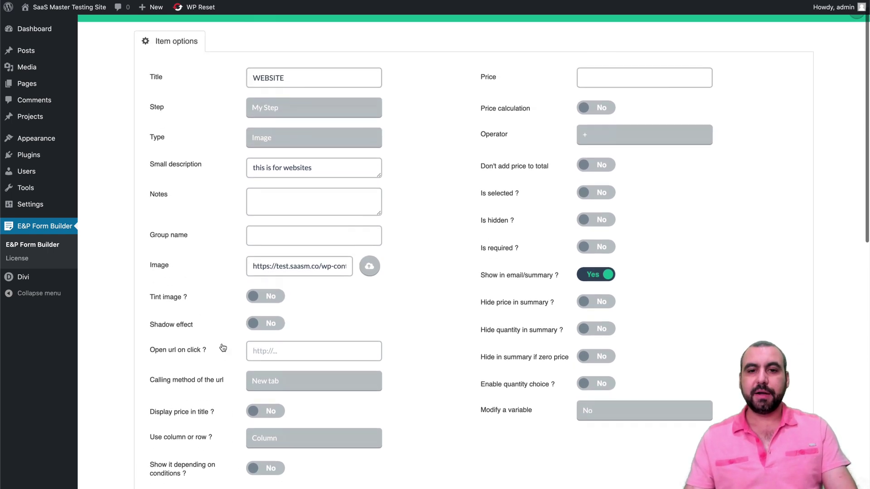
left_click(605, 94)
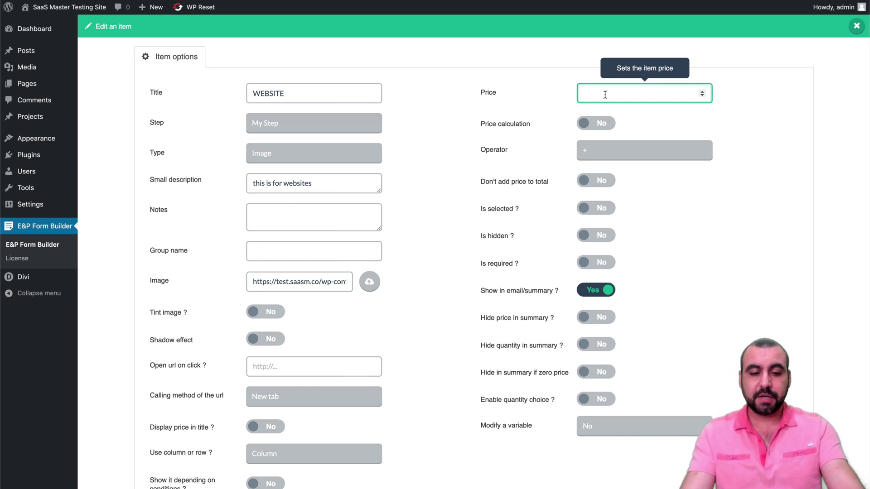
type("200")
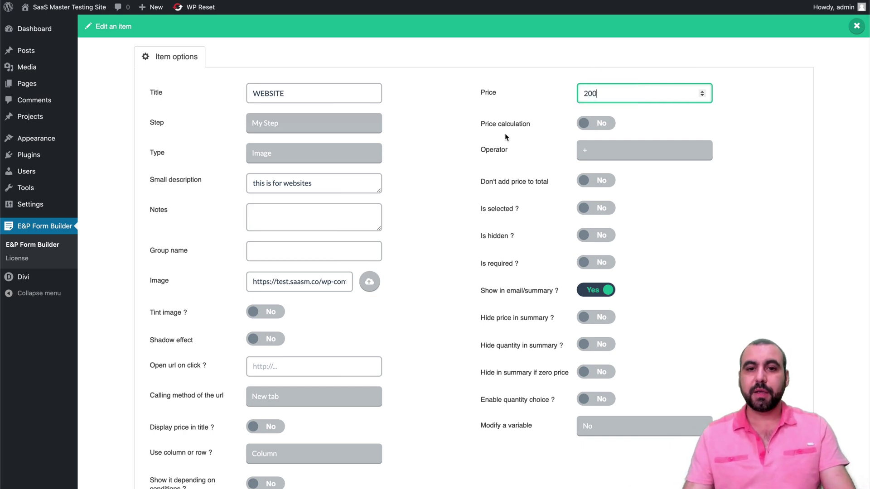
Try the item's price calculation and selected-by-default options, leaving both switched off
left_click(582, 124)
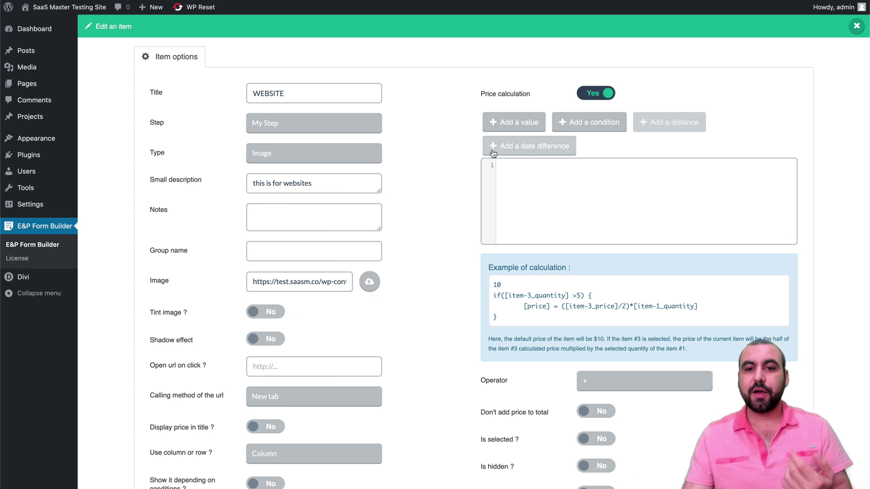
left_click(582, 95)
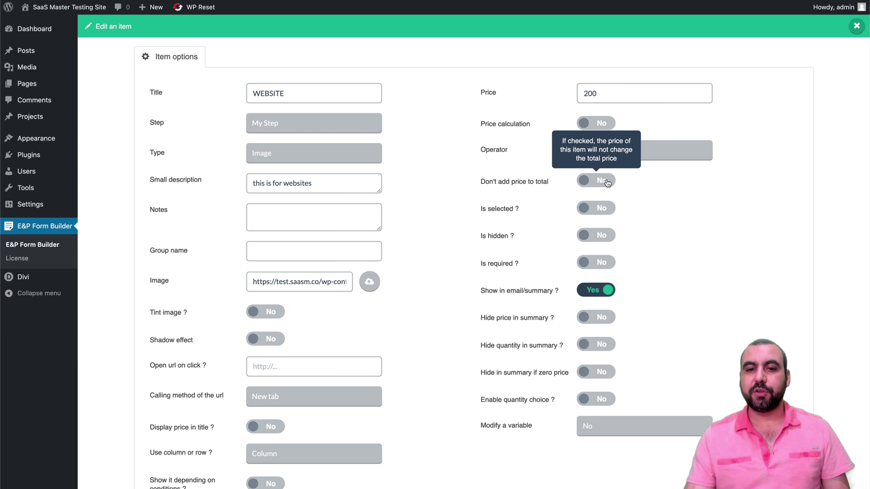
left_click(589, 208)
left_click(590, 208)
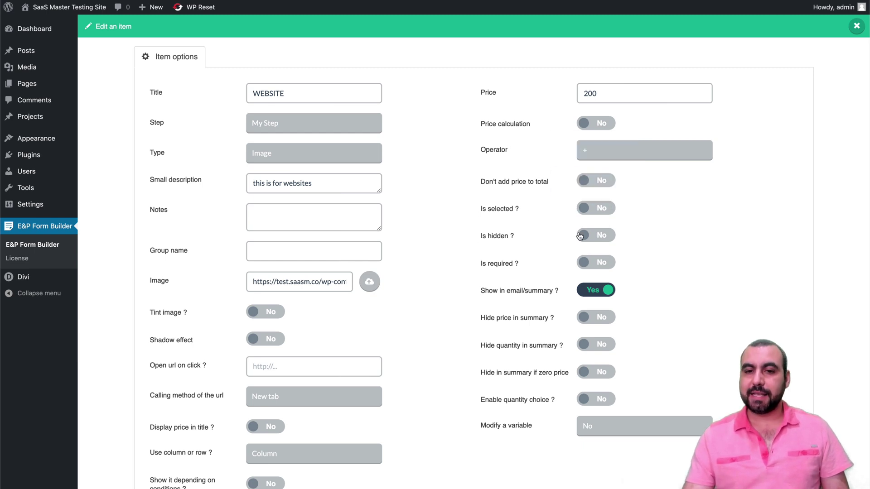
left_click(607, 209)
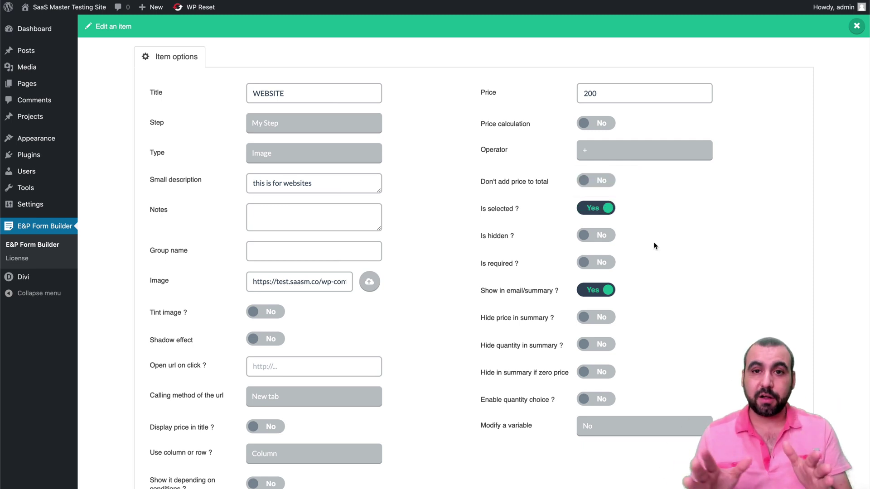
left_click(597, 208)
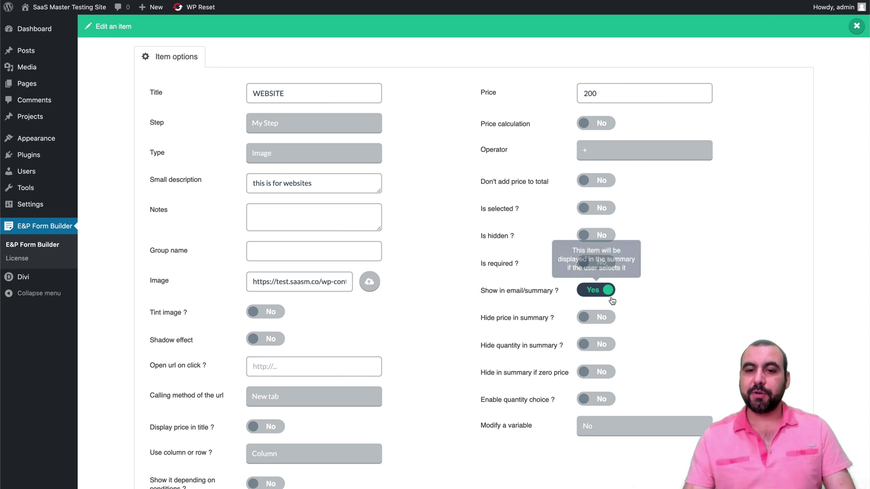
Try enabling quantity choice for the item with a maximum quantity of 100, and switch it off again
scroll(615, 297, "down", 1)
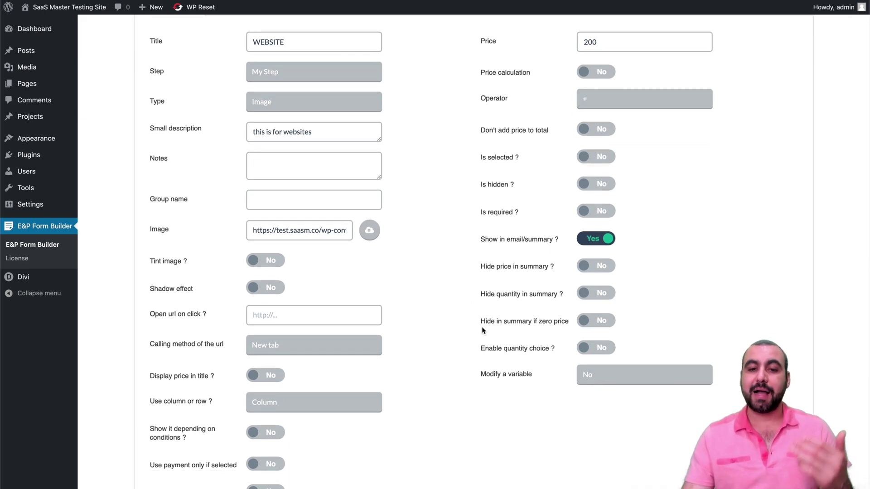
mouse_move(594, 325)
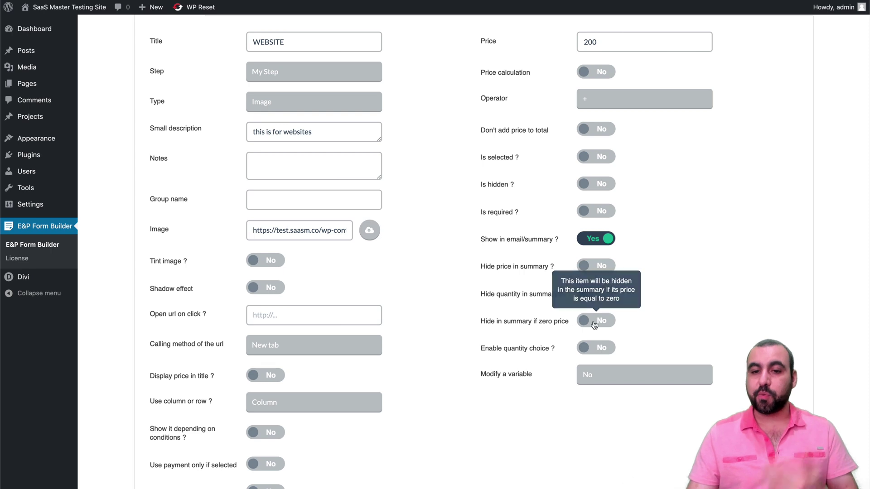
left_click(603, 348)
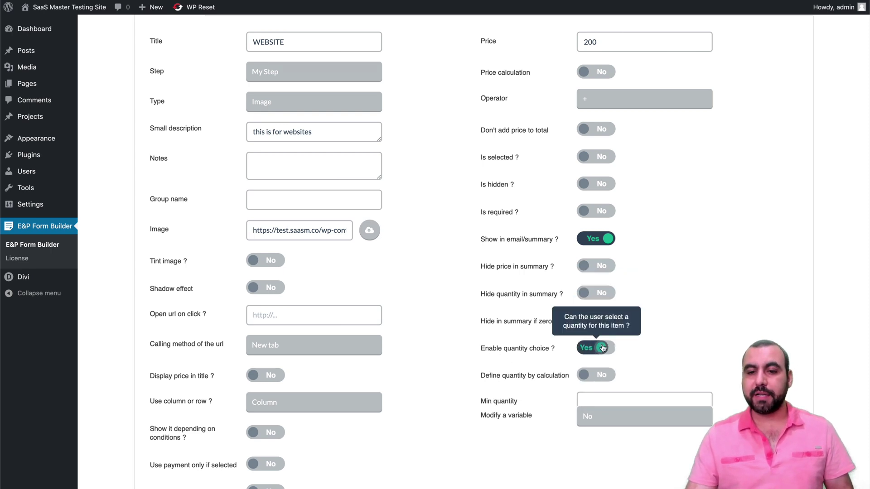
scroll(603, 347, "down", 3)
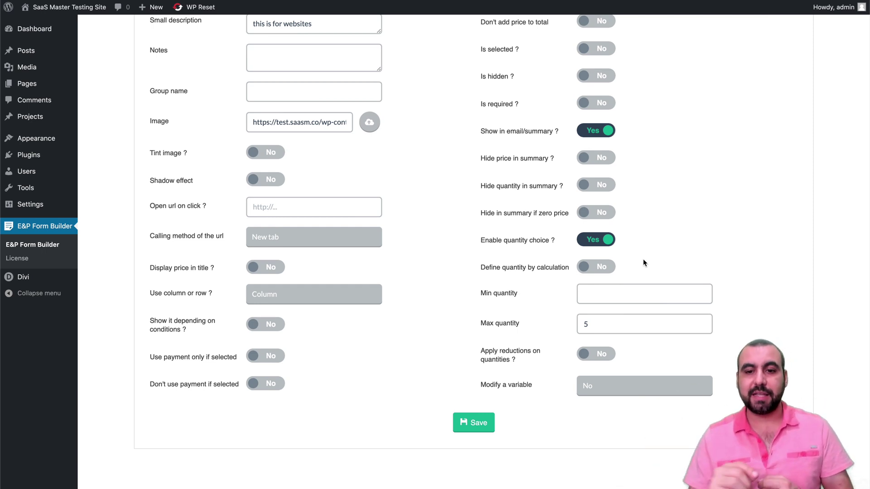
left_click(572, 327)
key("BackSpace")
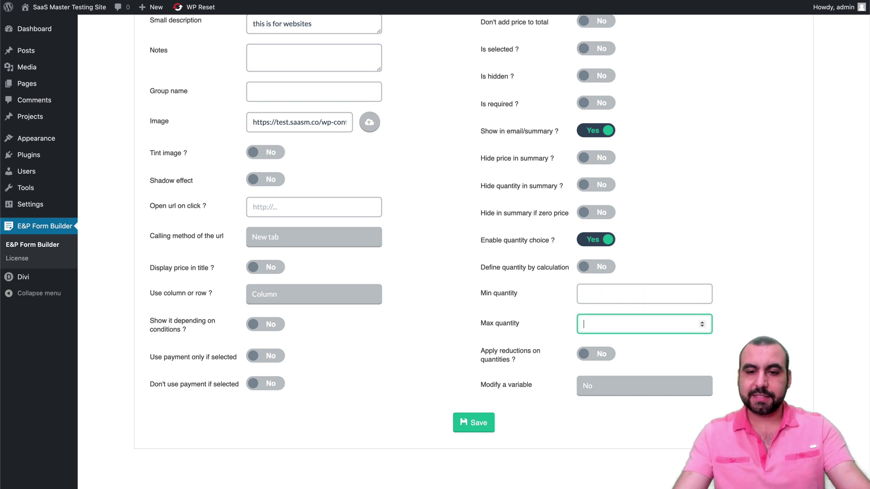
type("100")
key("BackSpace")
key("BackSpace")
type("00")
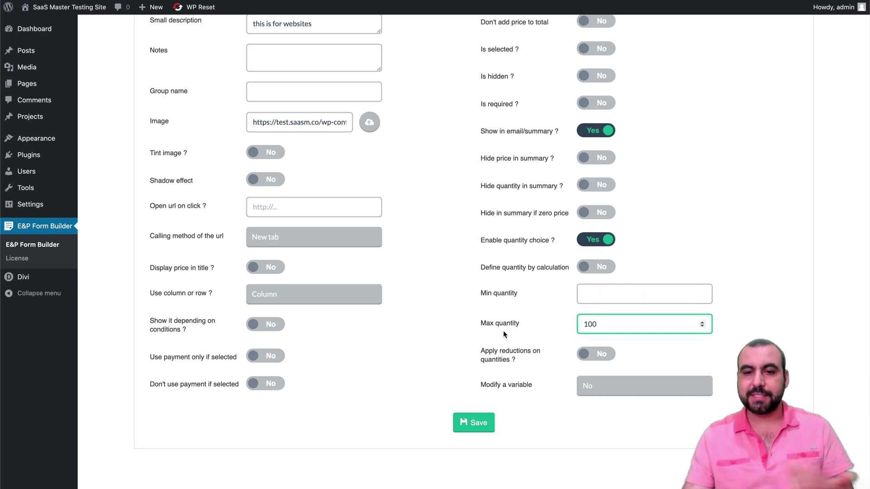
left_click(599, 245)
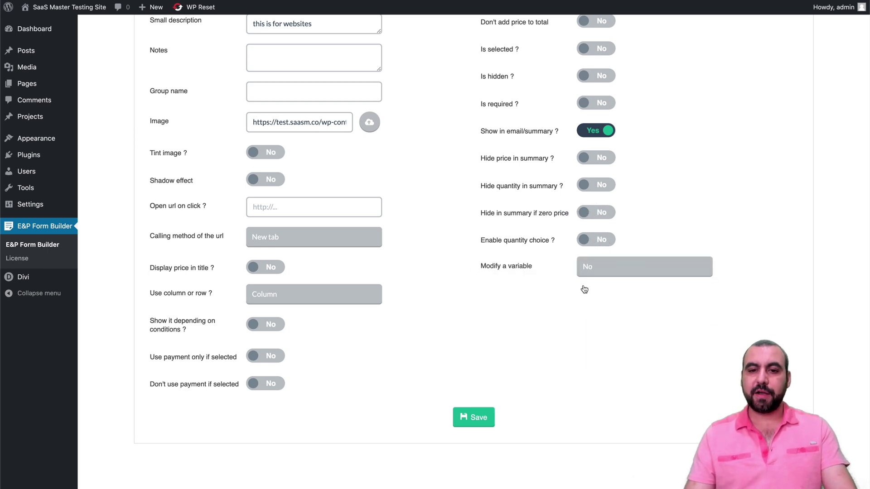
Save the WEBSITE item and check it in the step's items list
left_click(481, 419)
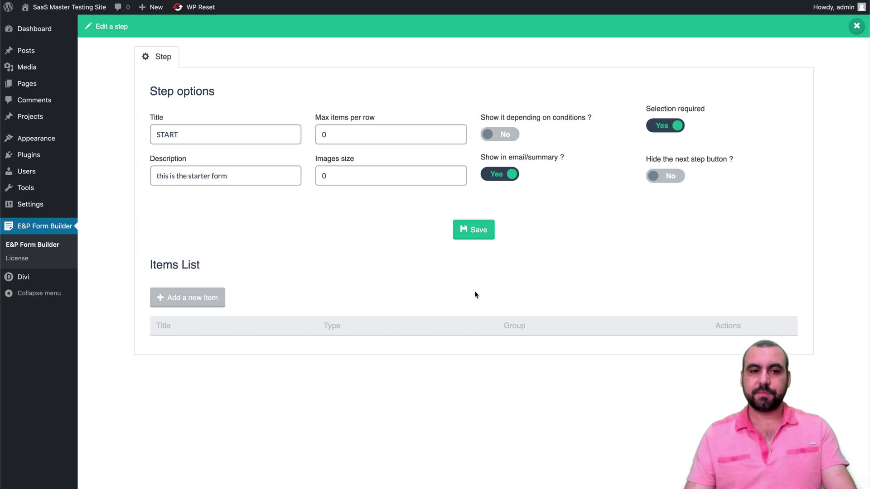
scroll(474, 295, "down", 3)
scroll(453, 299, "up", 3)
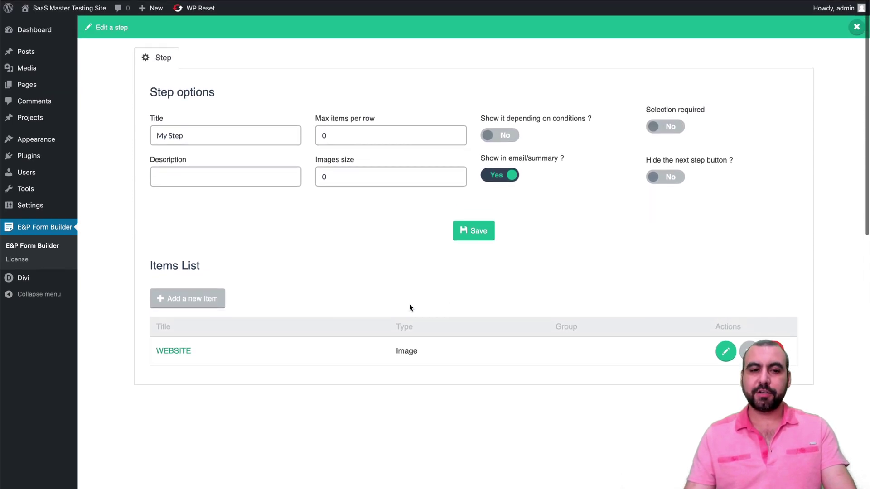
Add a new item to the step, titled SALES WEBISTE, with a price of 500
left_click(186, 296)
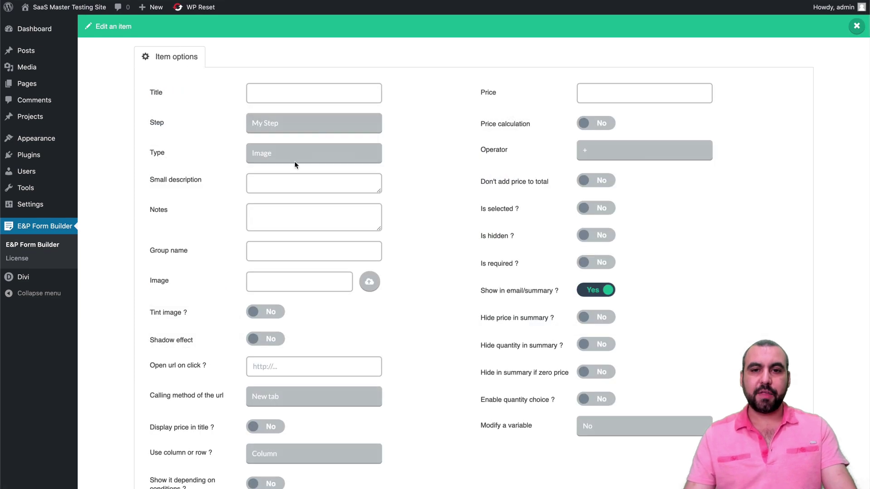
left_click(283, 88)
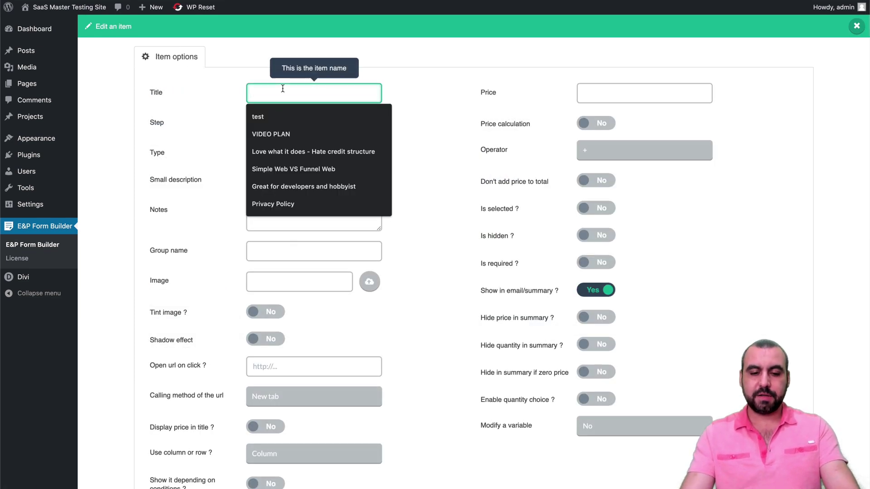
type("SALES")
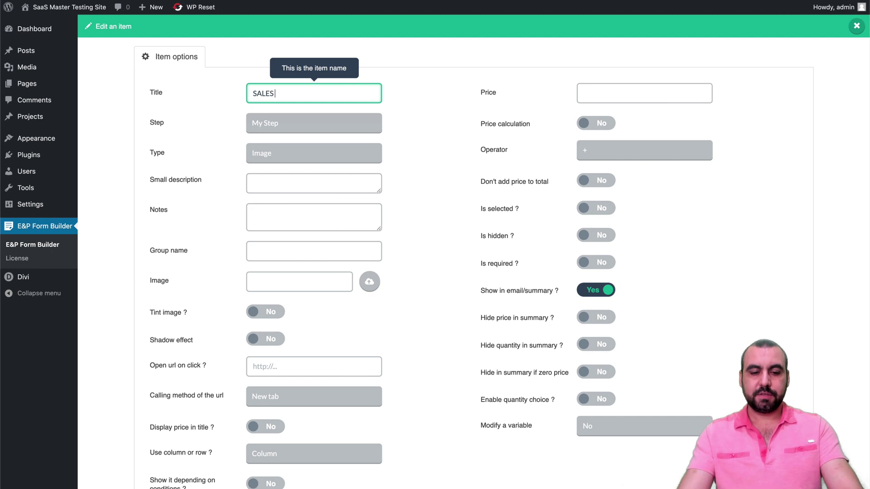
type(" WEBISTE")
left_click(596, 95)
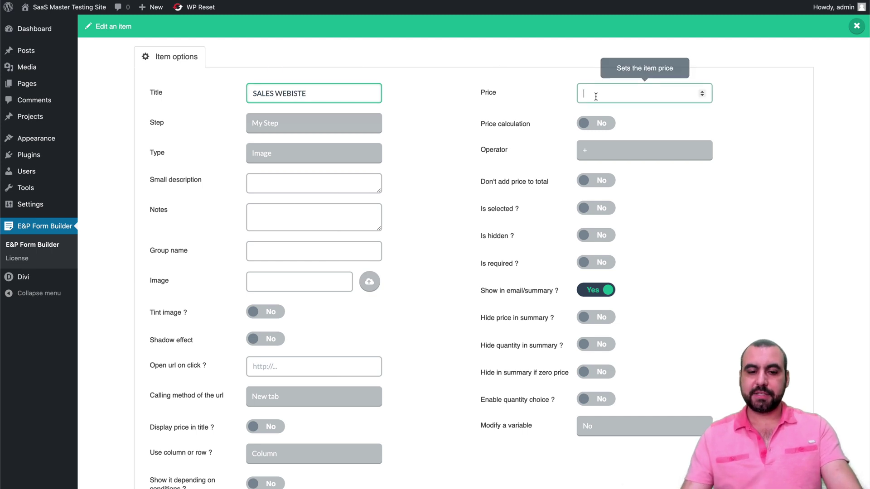
type("500")
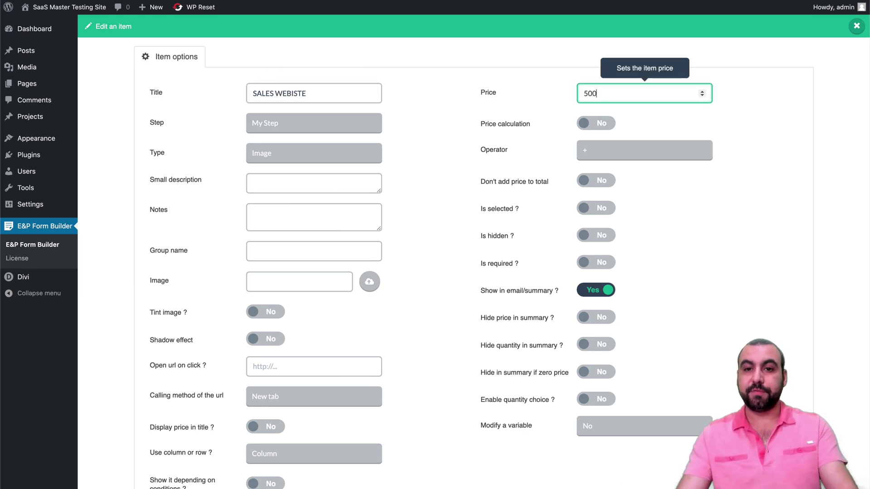
left_click(434, 229)
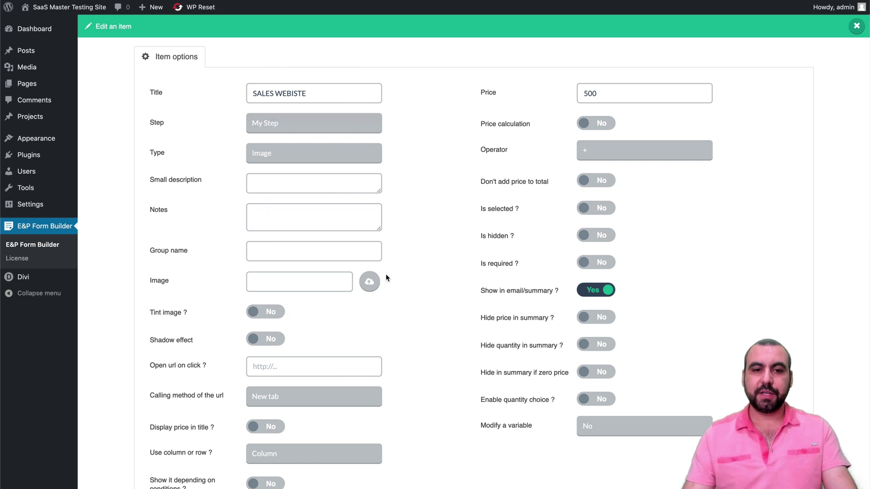
Assign the blog image from the media library to the SALES WEBISTE item, save it and close the step editor
left_click(367, 283)
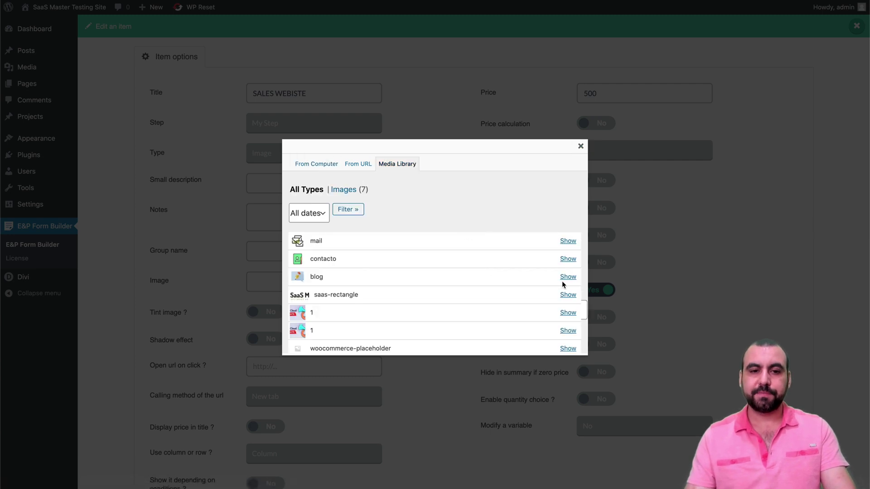
left_click(568, 278)
scroll(378, 295, "down", 5)
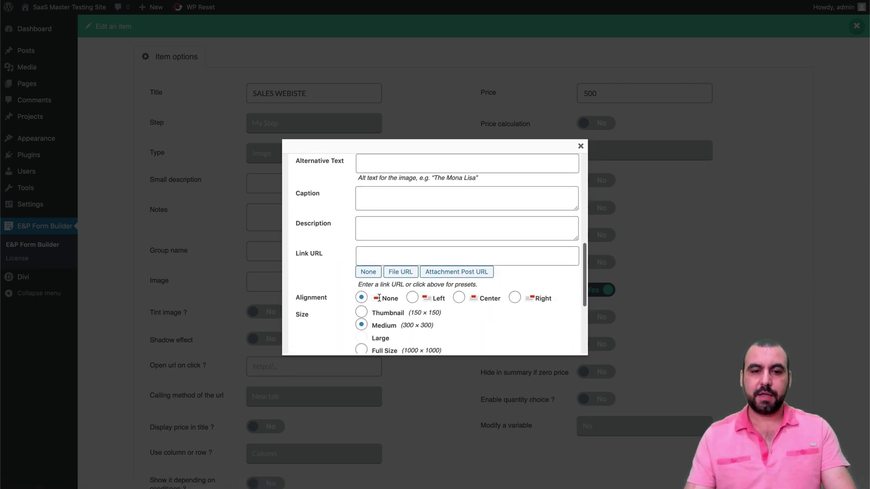
left_click(382, 285)
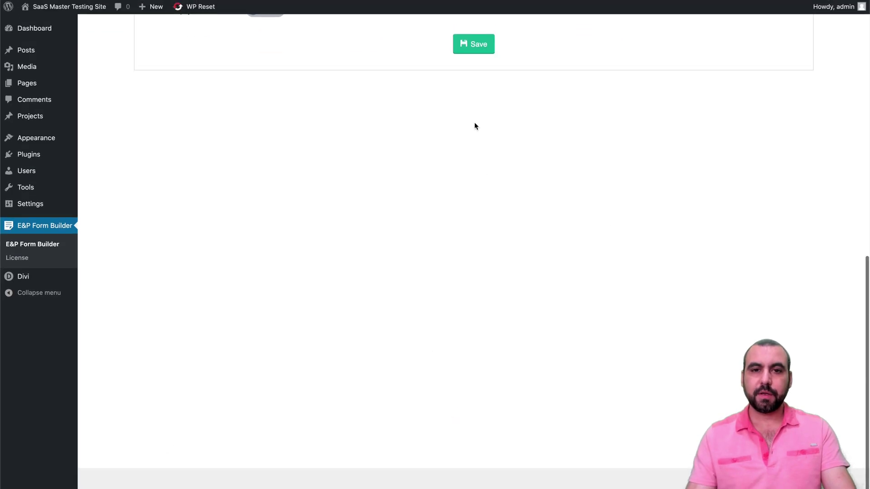
left_click(470, 49)
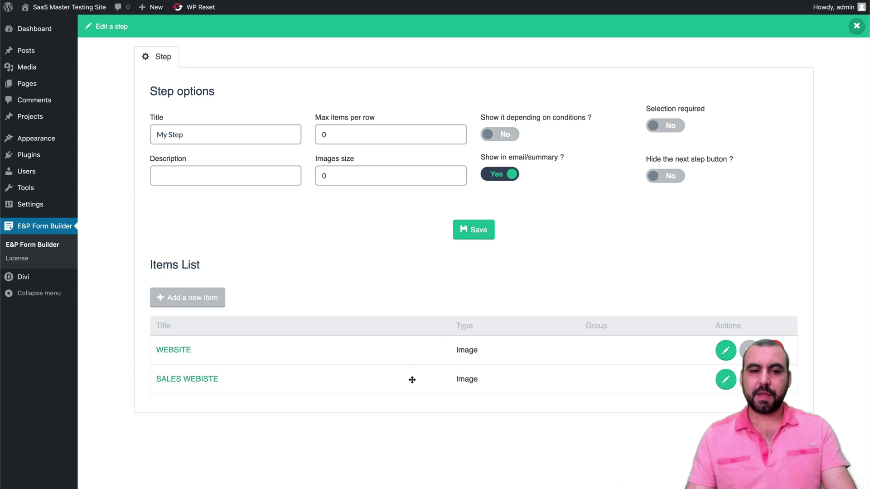
left_click(855, 27)
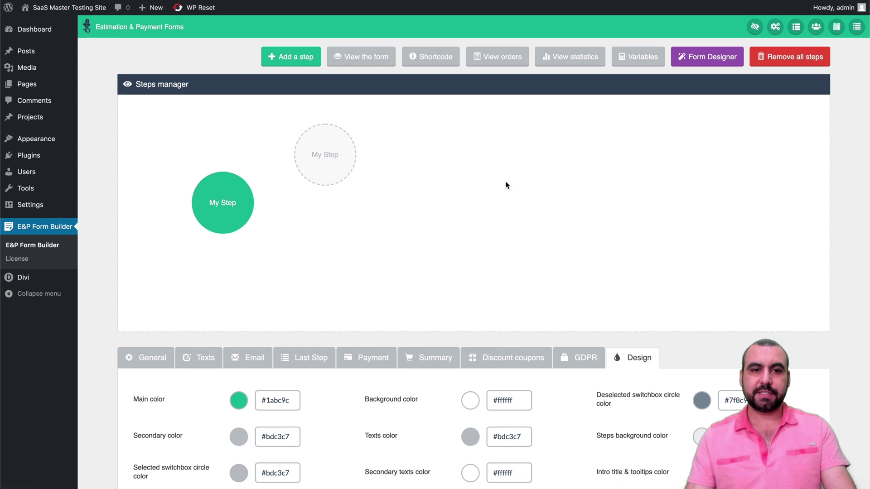
Link the green start step to the dashed My Step in the steps manager
mouse_move(236, 210)
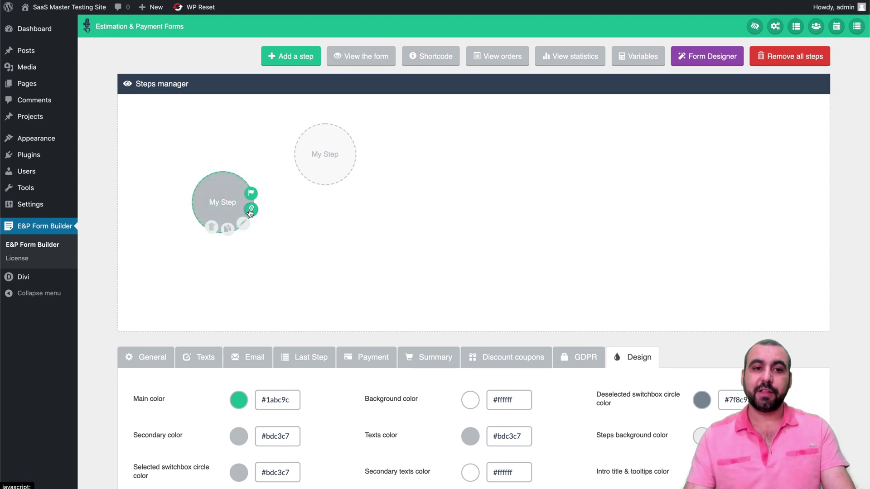
left_click(251, 210)
left_click(322, 149)
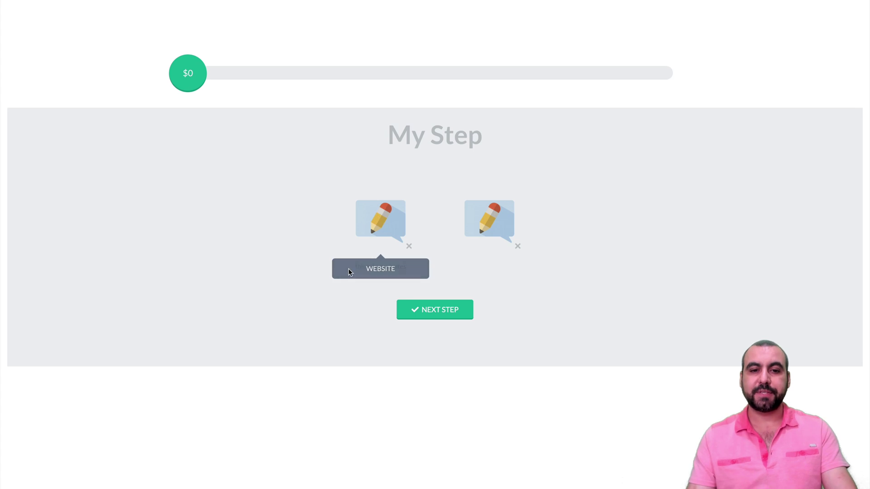
Test the form preview by checking the WEBSITE description, selecting both website items and toggling WEBSITE again
left_click_drag(355, 267, 411, 265)
left_click(386, 268)
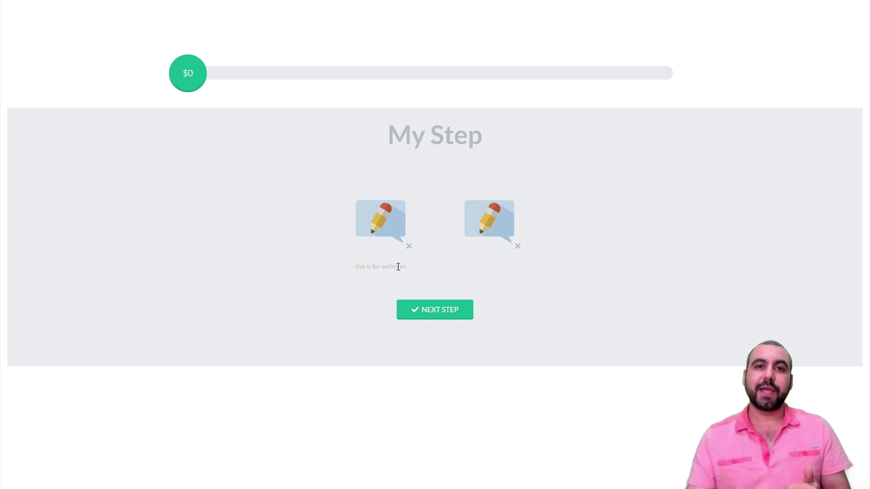
left_click(383, 212)
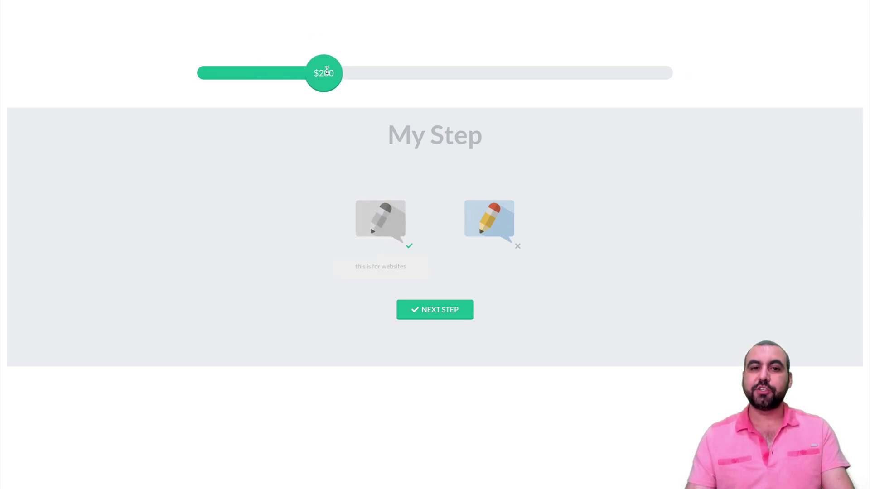
left_click(504, 236)
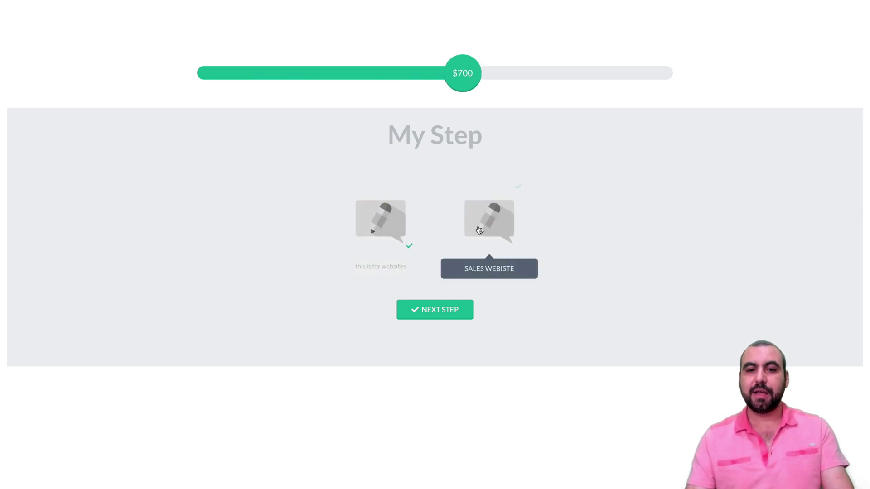
left_click(381, 217)
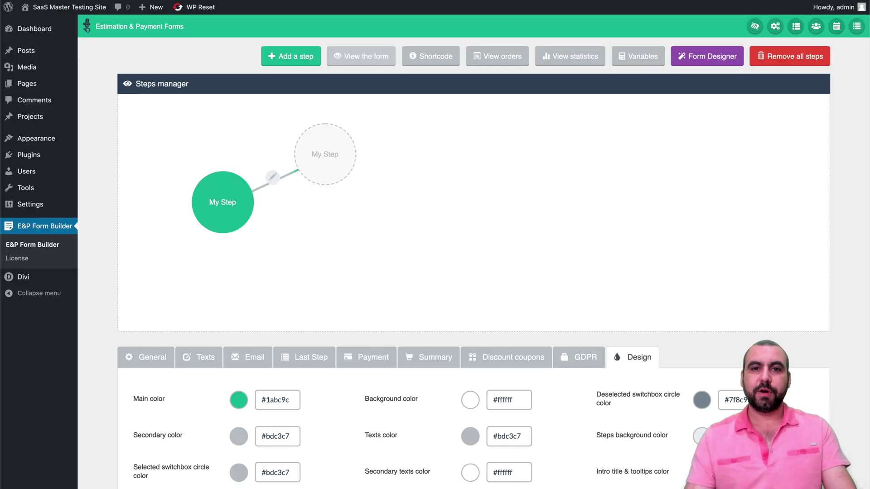
Place a third step below the existing dashed step and link the green start step to it
mouse_move(220, 209)
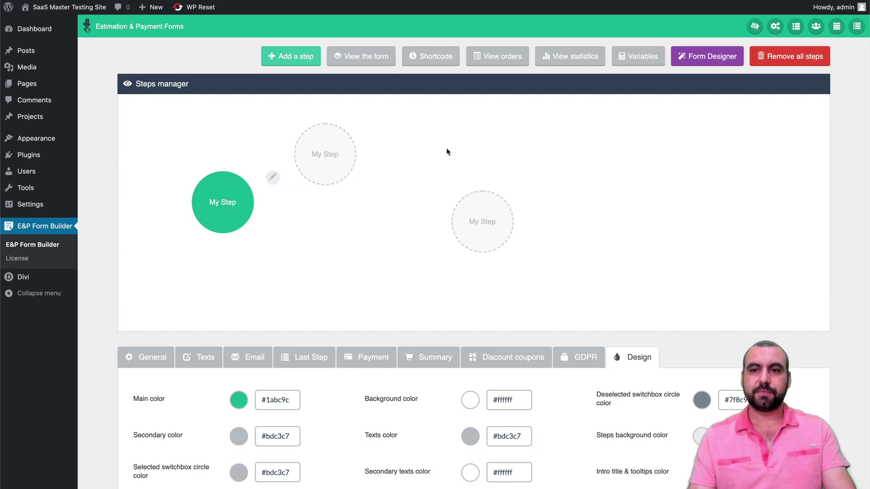
left_click_drag(477, 212, 326, 239)
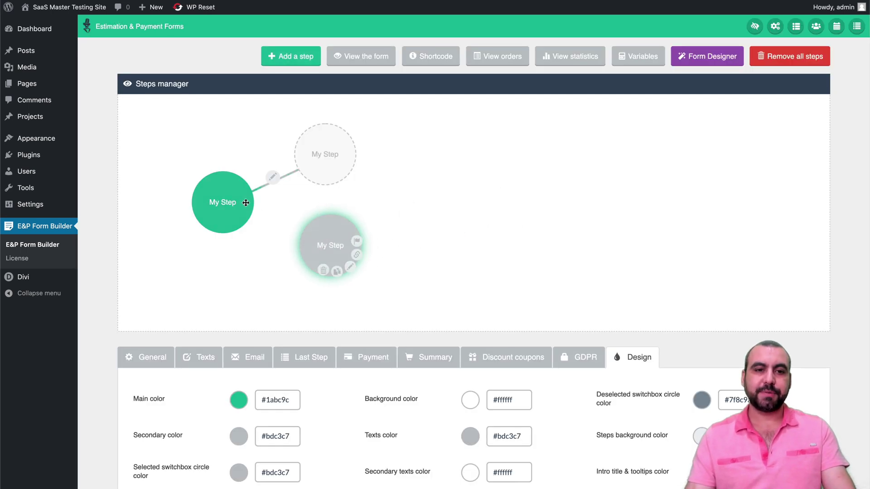
mouse_move(249, 196)
left_click_drag(251, 213, 326, 245)
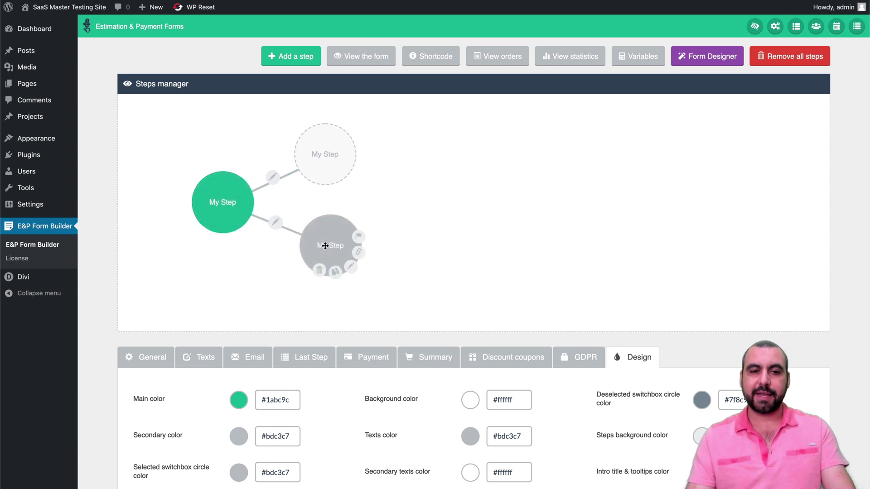
Add a condition to the upper link requiring that the WEBSITE item is selected, and save the link
left_click(276, 180)
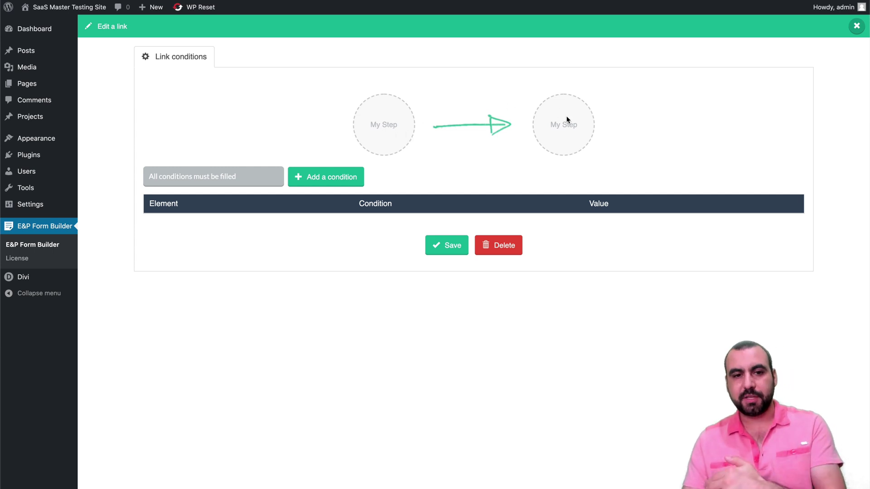
left_click(331, 180)
left_click(217, 236)
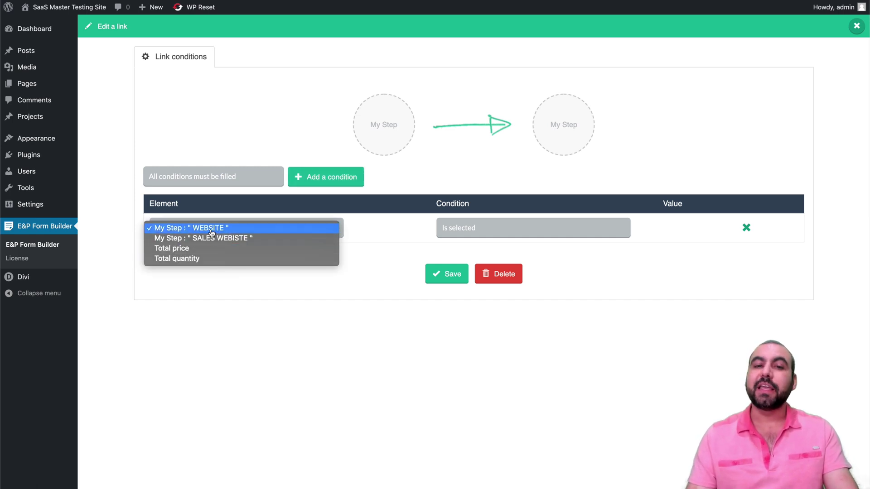
left_click(212, 233)
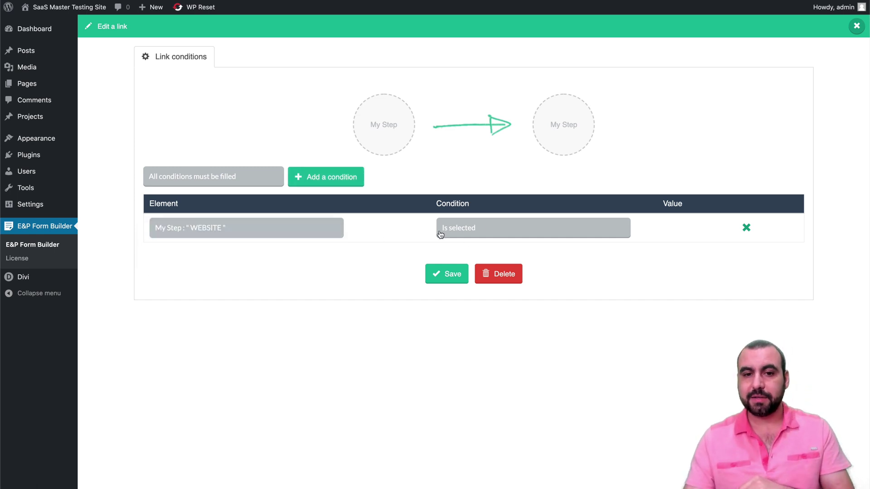
left_click(456, 229)
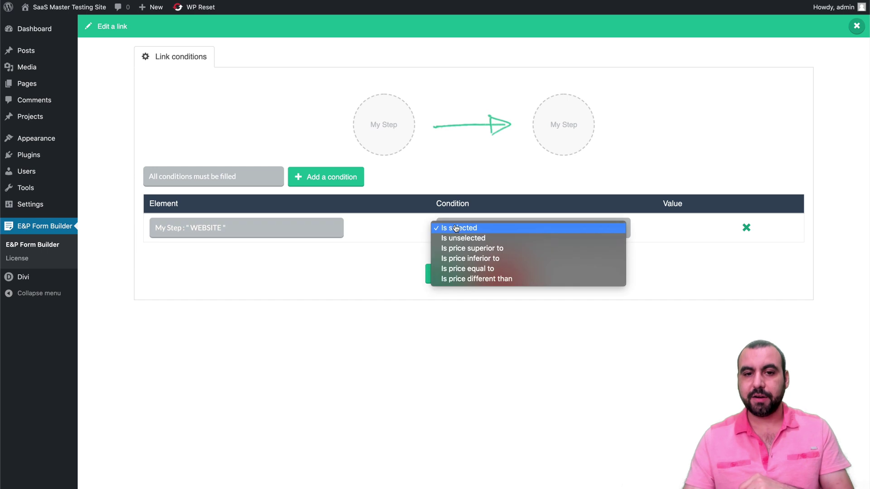
left_click(497, 231)
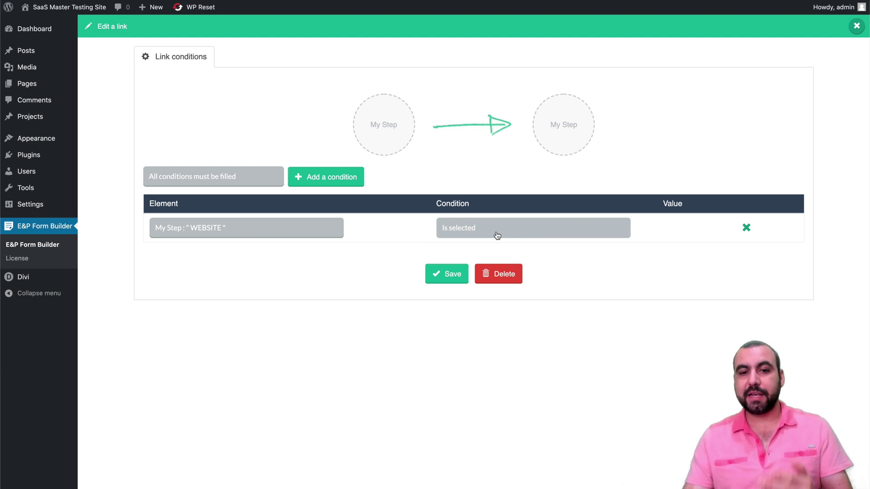
left_click(455, 273)
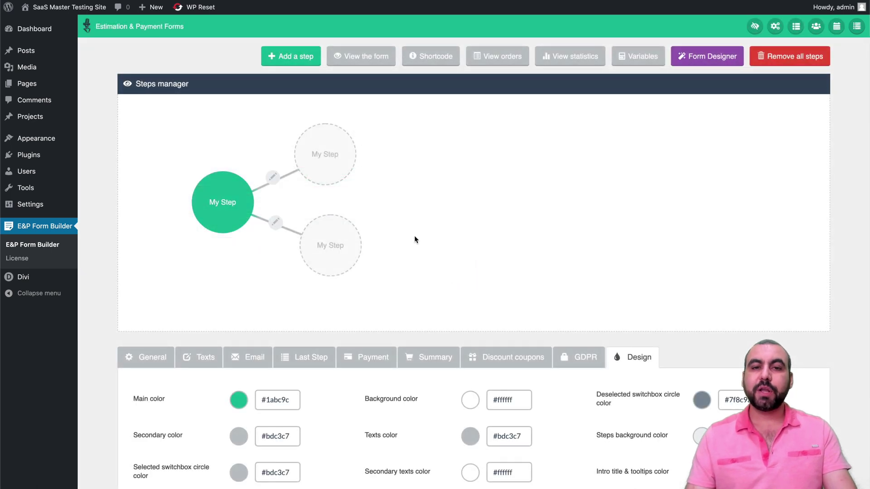
Add a condition to the lower link requiring that the SALES WEBISTE item is selected, and save the link
left_click(275, 222)
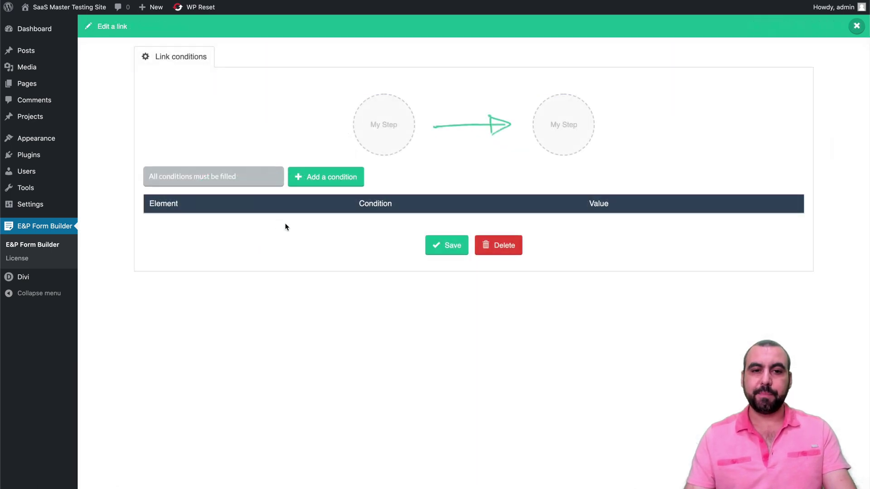
left_click(327, 176)
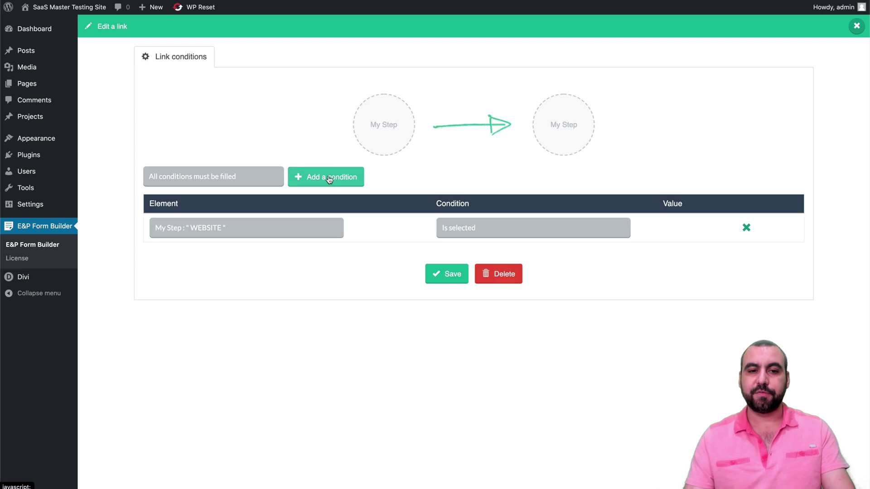
left_click(299, 229)
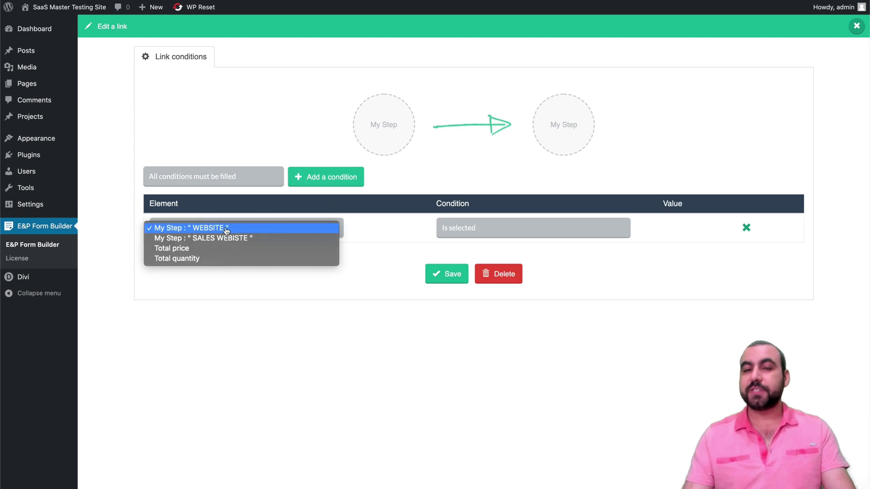
left_click(235, 240)
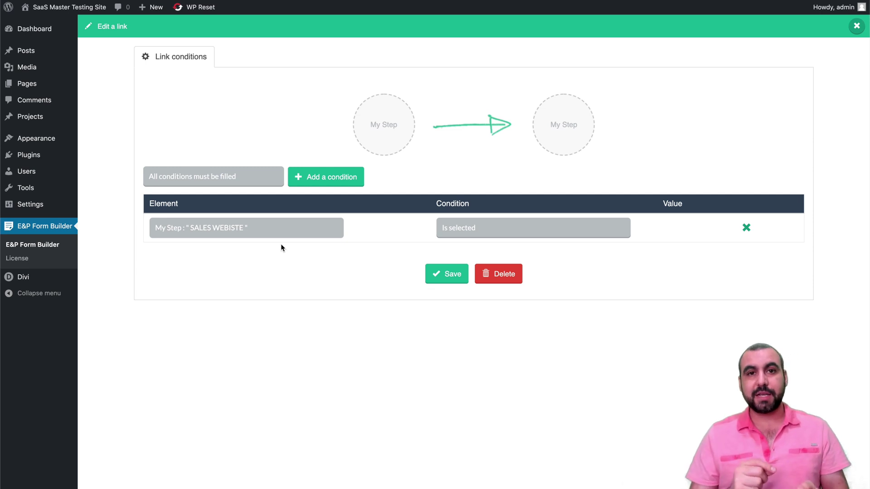
left_click(447, 275)
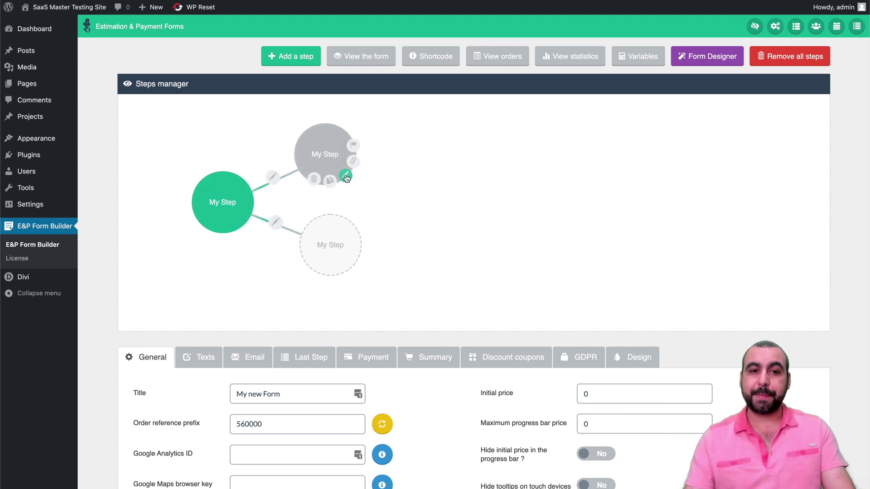
Rename the upper linked step as WEBSITE ADDONS and save it
left_click(346, 178)
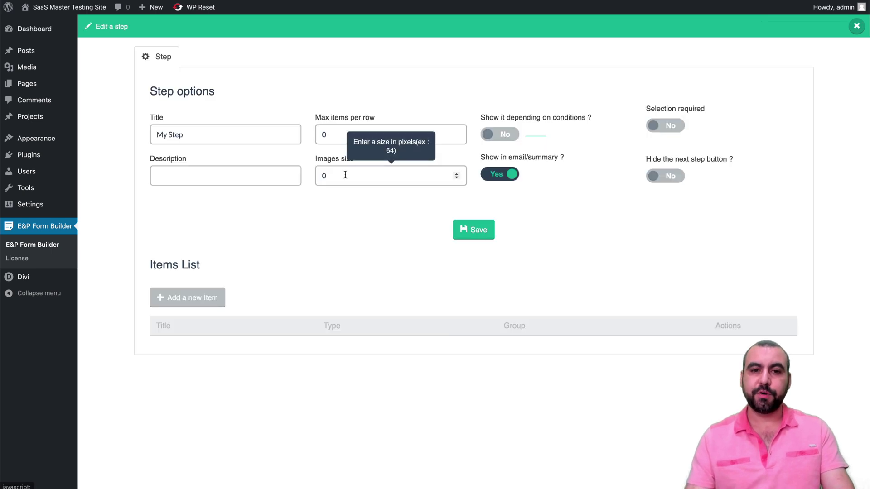
left_click(205, 137)
key("ctrl+a")
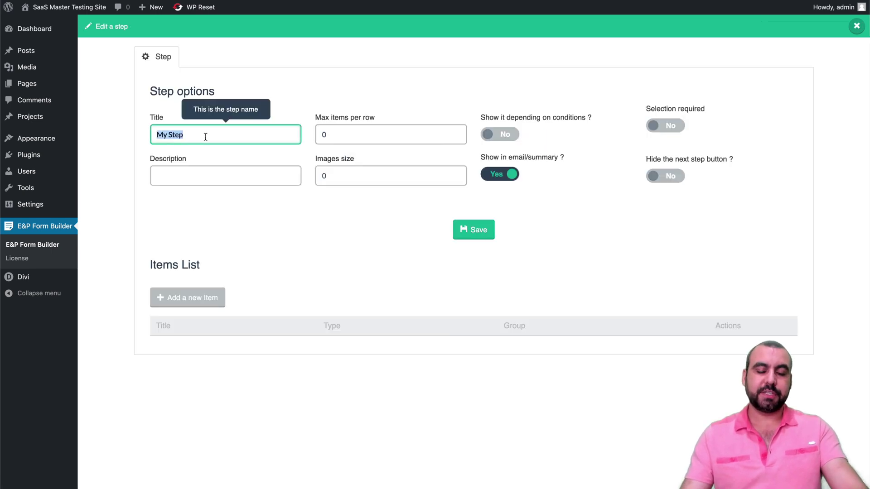
type("WEBS")
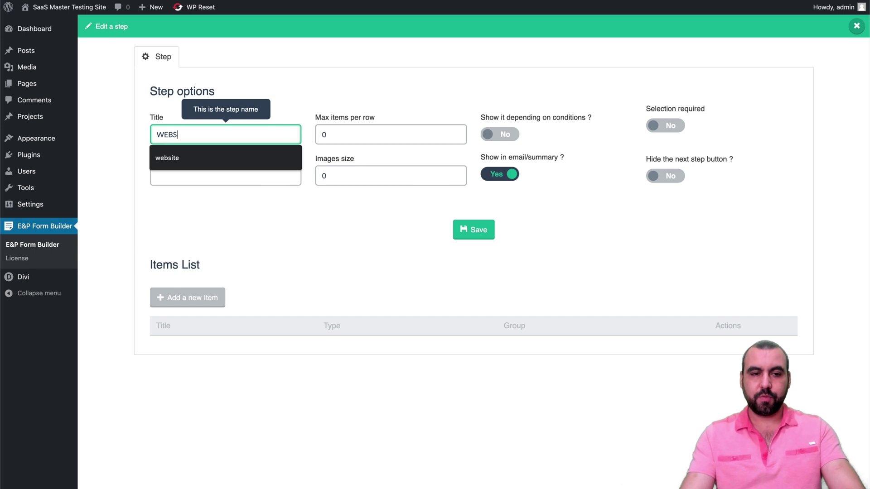
type("ITE ADDONS")
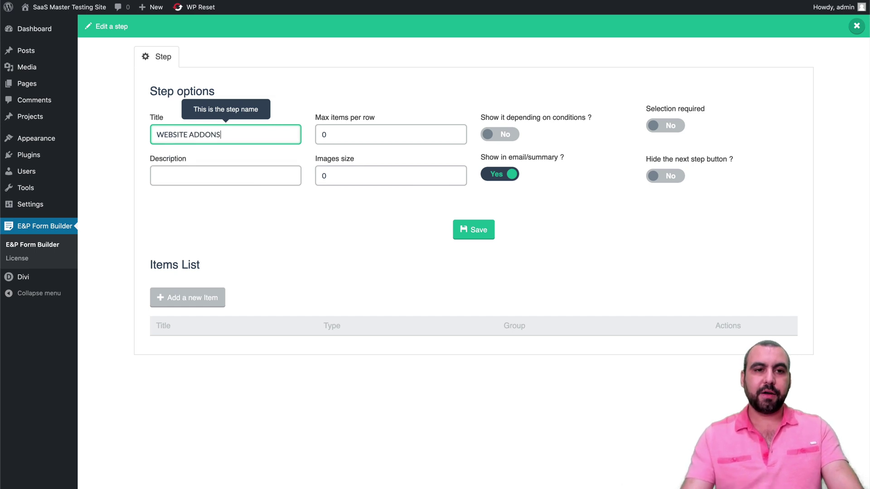
left_click(358, 204)
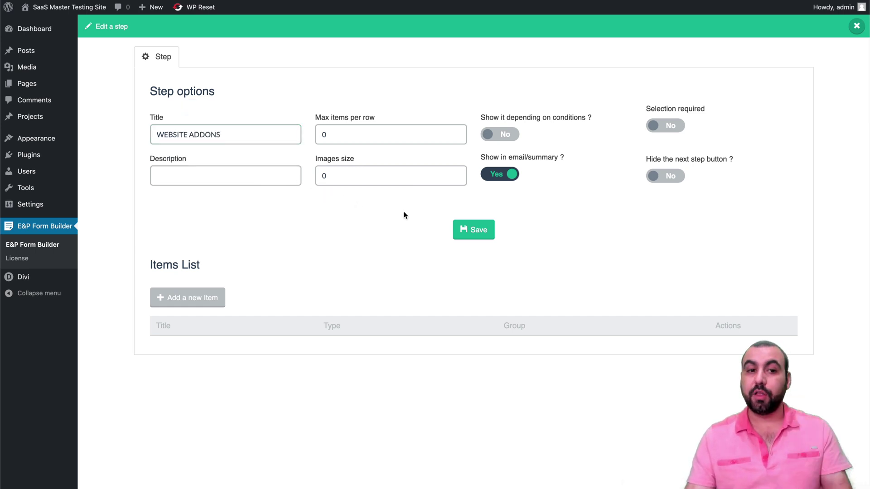
left_click(468, 227)
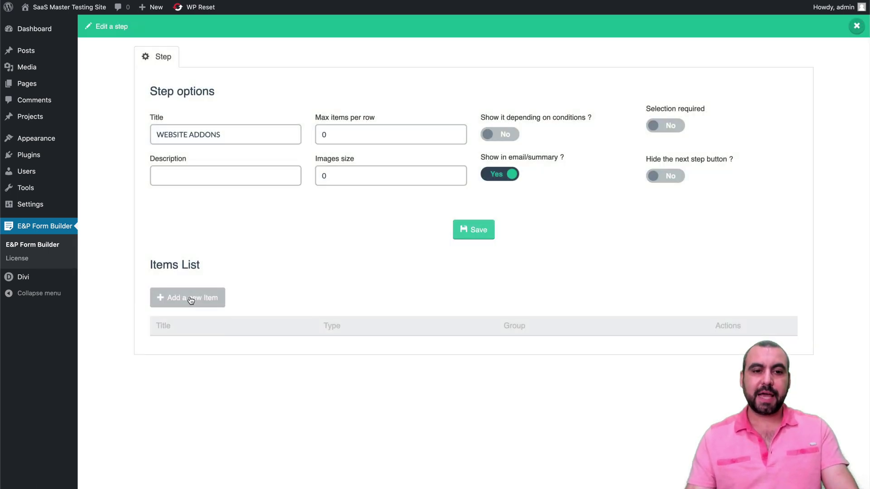
Add an item titled TEST of type Button to the WEBSITE ADDONS step and save it
left_click(190, 299)
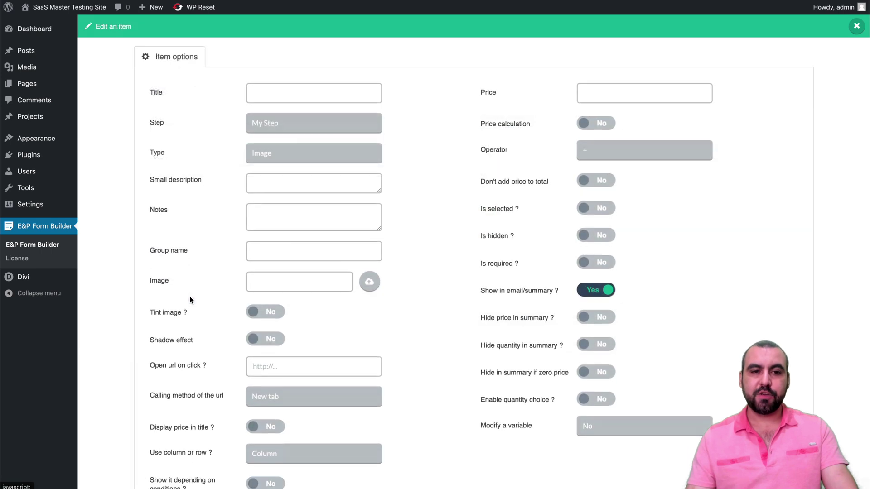
left_click(284, 96)
type("TETS")
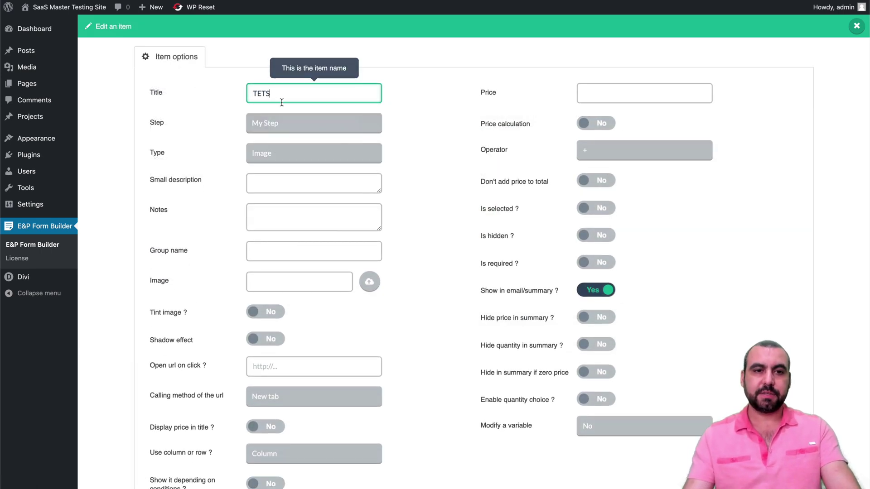
key("BackSpace")
key("BackSpace")
type("ST")
left_click(154, 170)
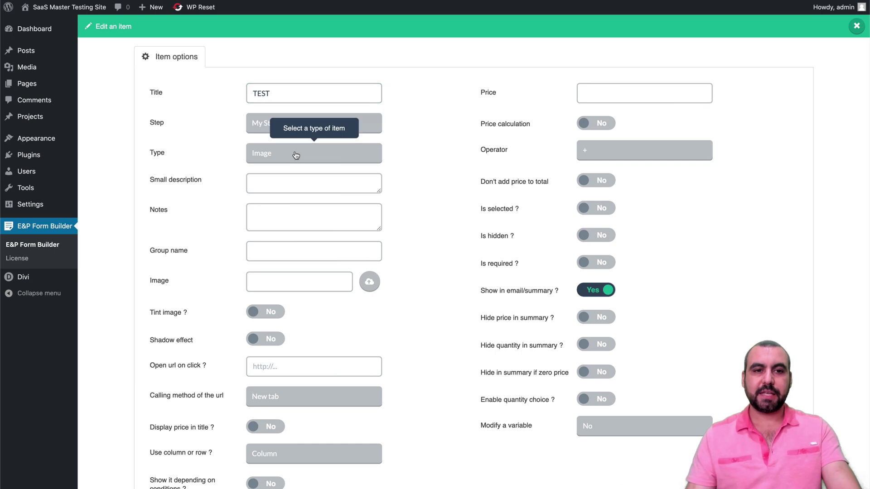
left_click(282, 152)
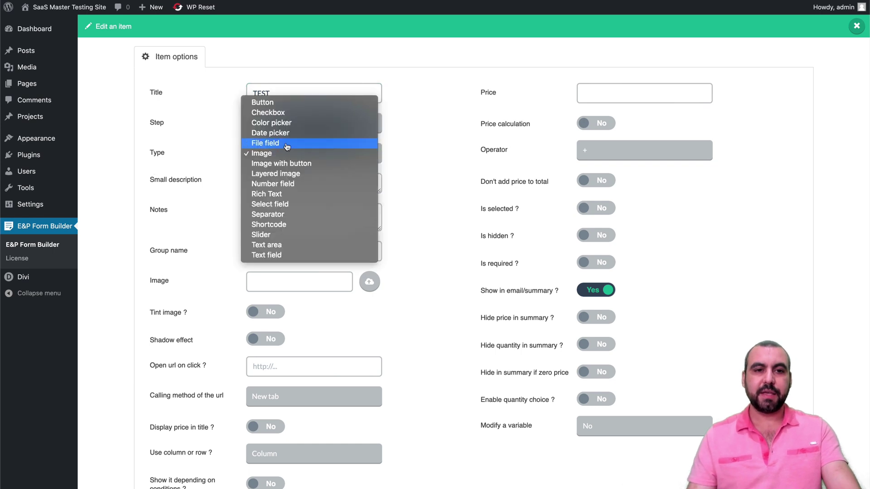
left_click(294, 109)
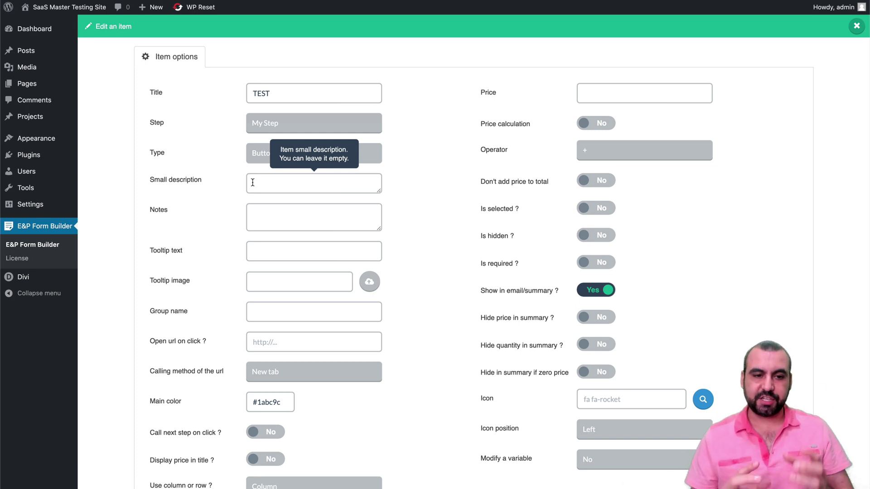
scroll(363, 287, "down", 5)
left_click(471, 370)
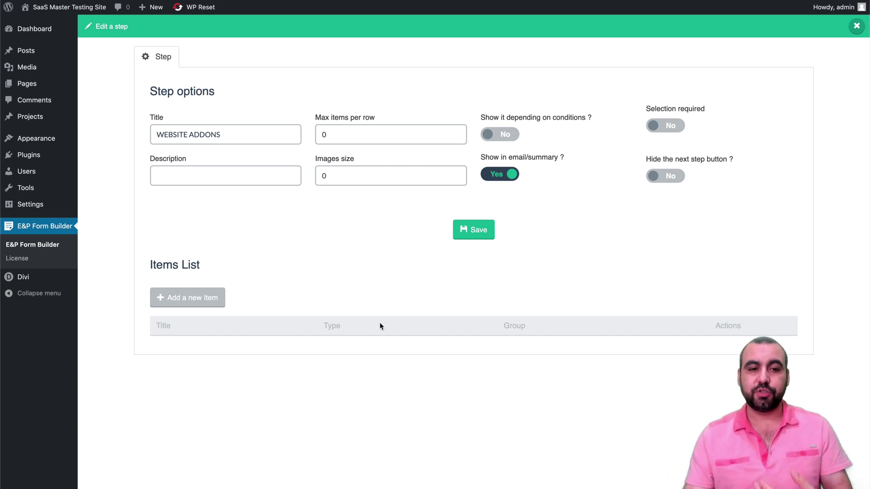
Add a Checkbox item titled TEST2 to the WEBSITE ADDONS step and save it
left_click(213, 299)
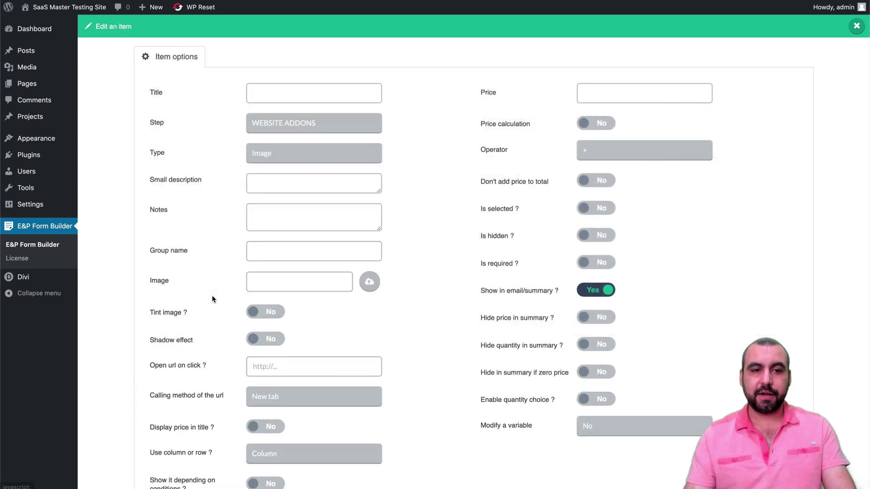
left_click(283, 155)
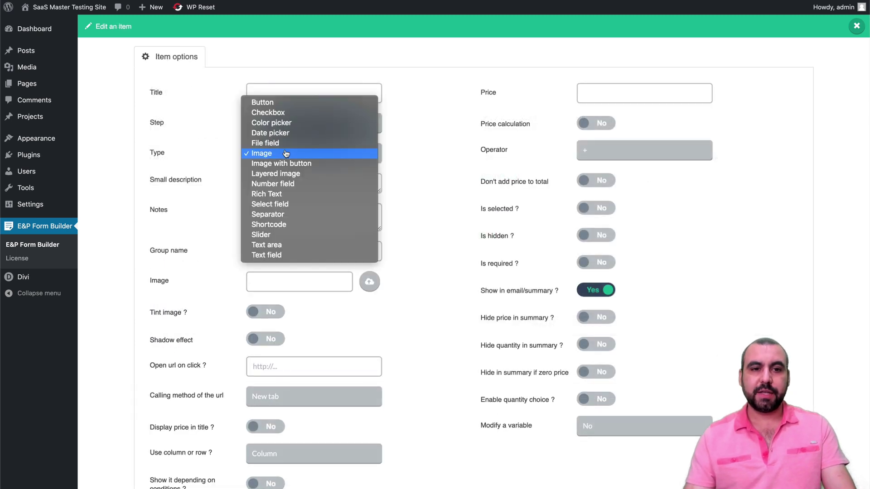
left_click(300, 112)
left_click(287, 99)
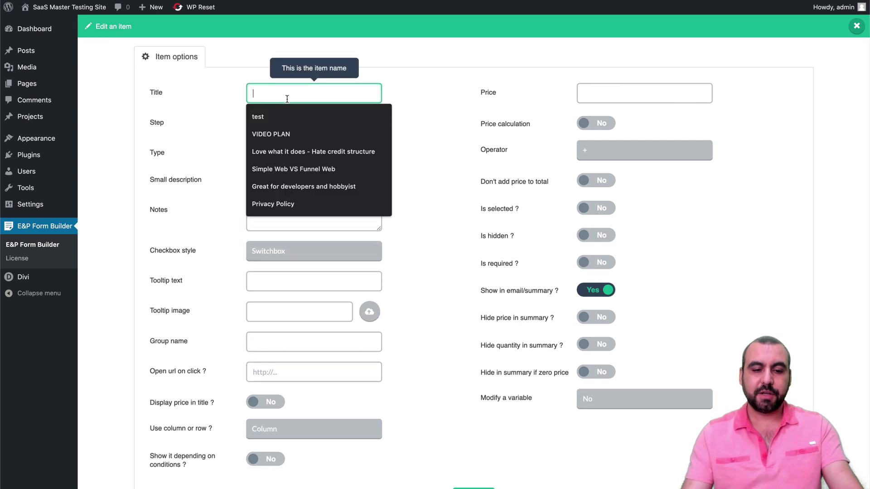
type("TEST2")
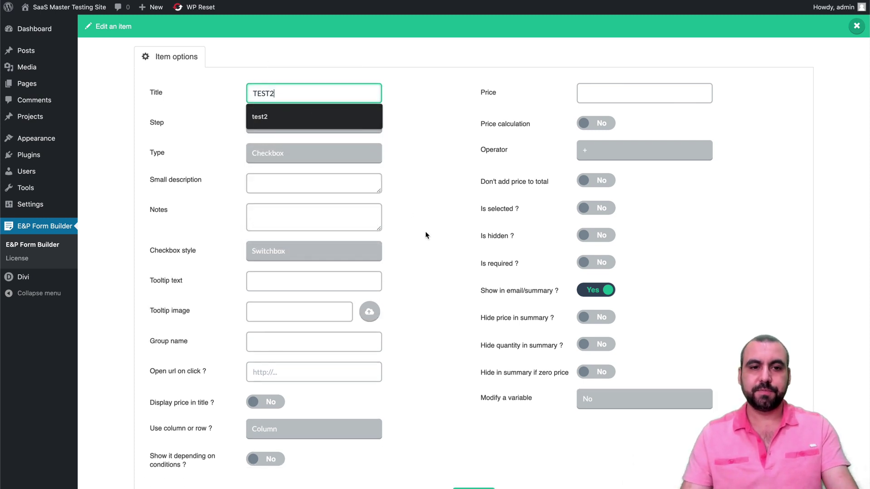
scroll(426, 233, "down", 10)
left_click(481, 114)
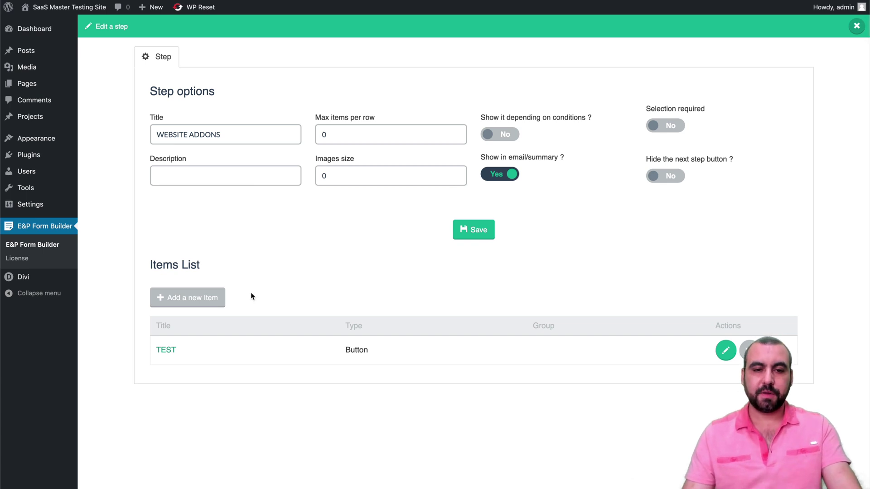
Add a Date picker item titled TEST3 to the WEBSITE ADDONS step, save it, and close the step editor
left_click(198, 301)
left_click(274, 94)
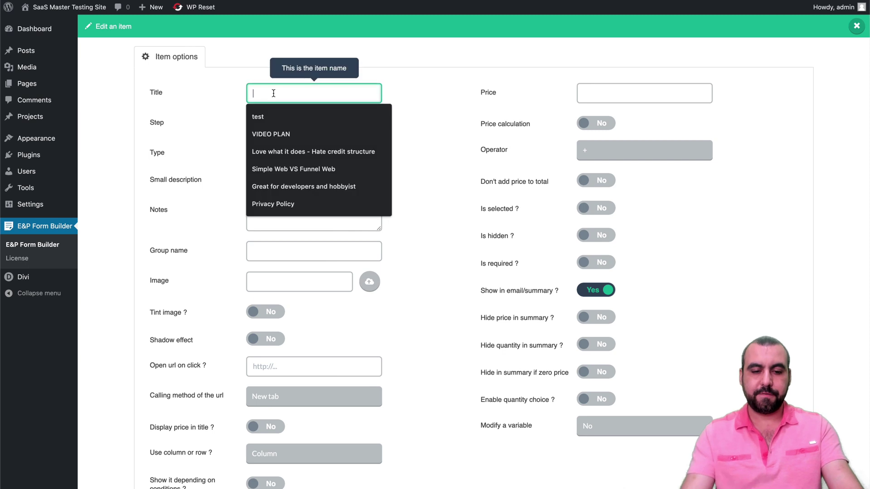
type("TEST3")
left_click(325, 153)
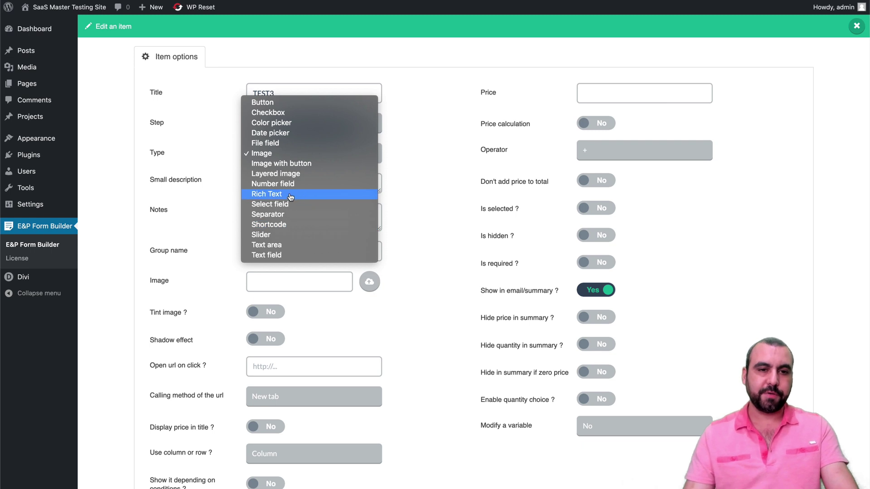
left_click(289, 133)
scroll(432, 284, "down", 7)
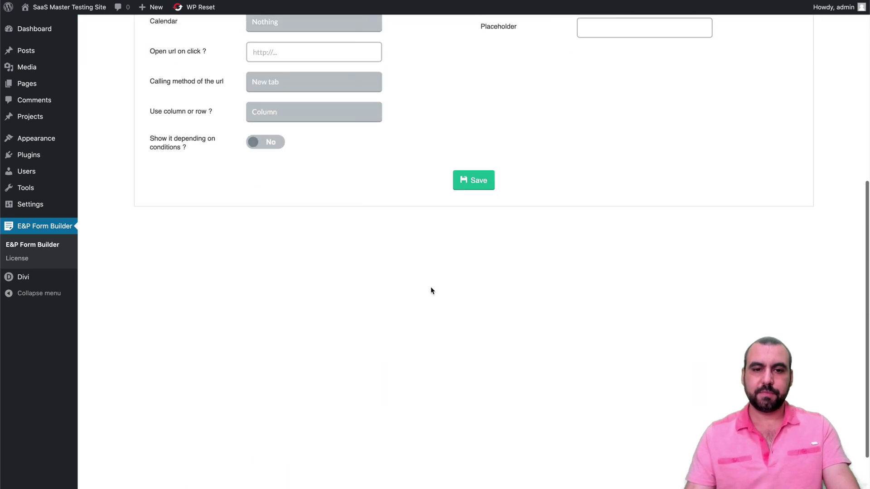
left_click(473, 182)
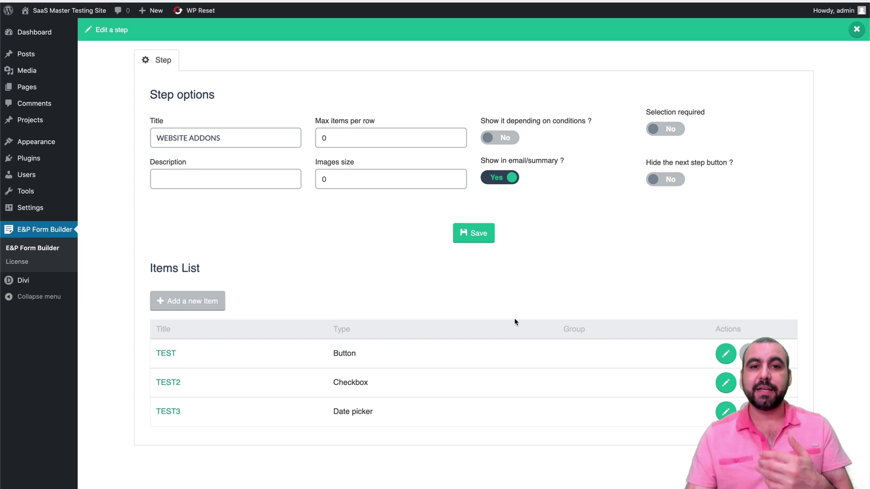
left_click(856, 26)
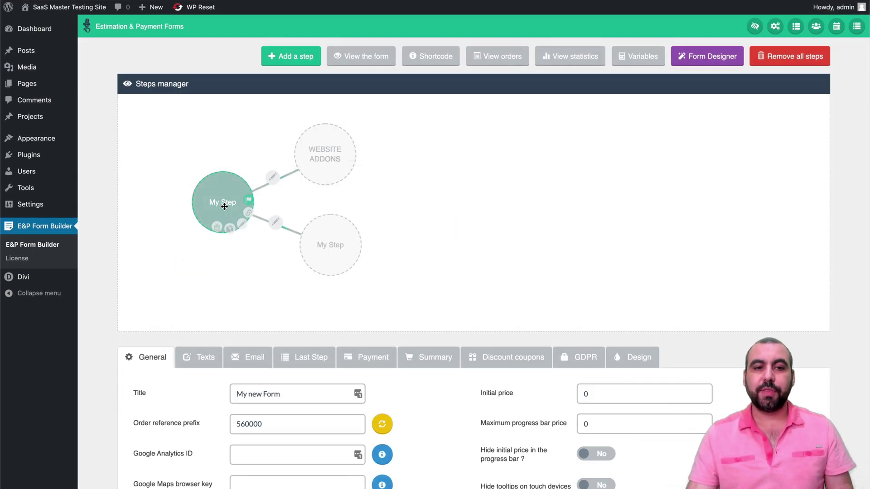
Rename the lower linked step as SALES SITE and save it
mouse_move(342, 254)
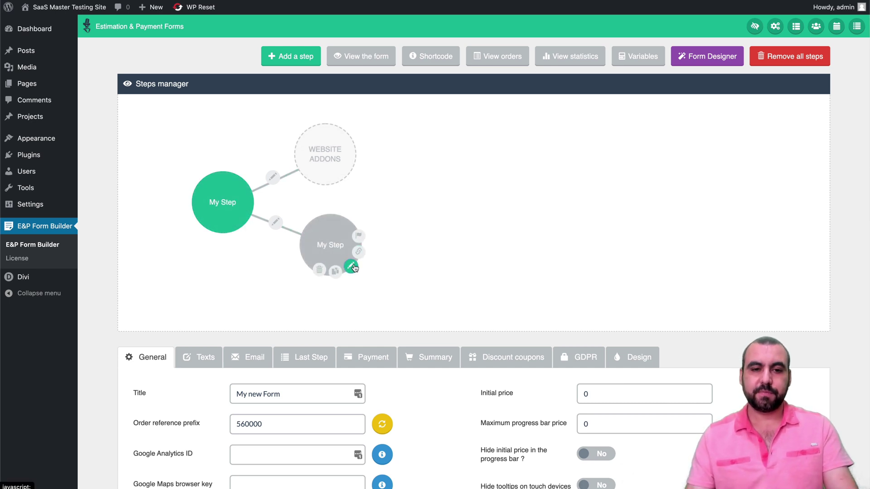
left_click(351, 266)
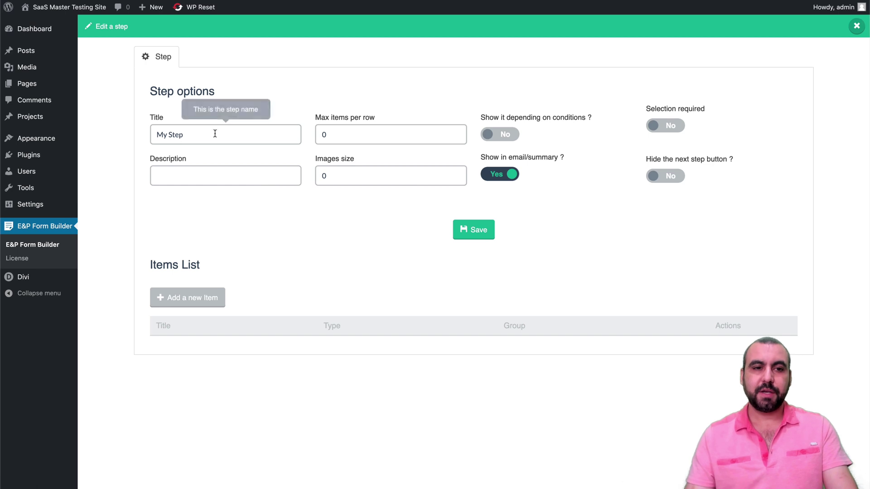
triple_click(196, 131)
type("SALES SITE")
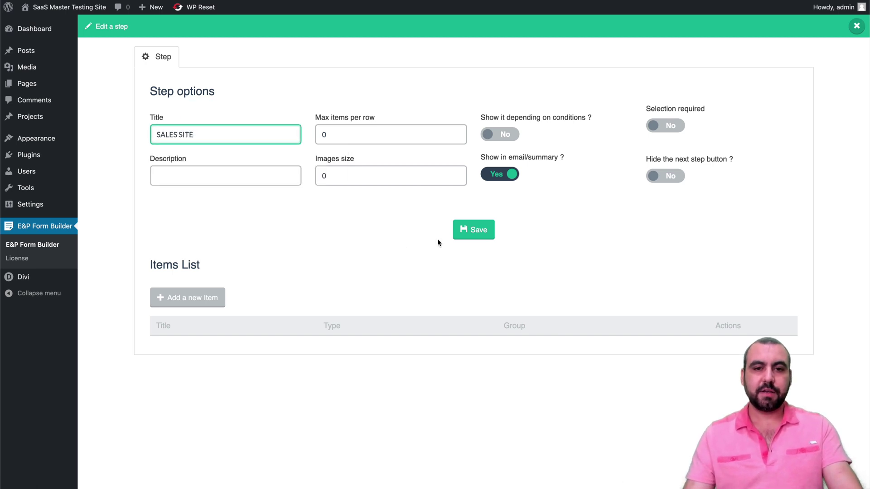
left_click(474, 231)
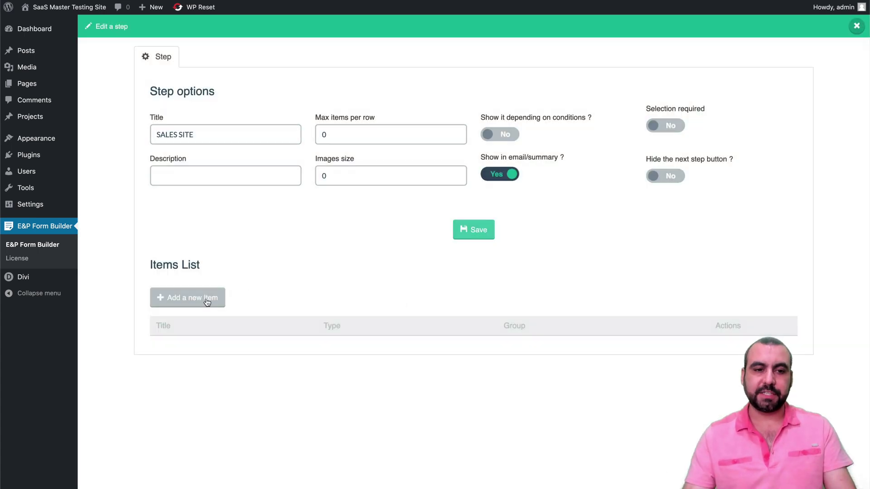
Create a Checkbox item titled TEST5 in the SALES SITE step, keeping the Switchbox style
left_click(207, 299)
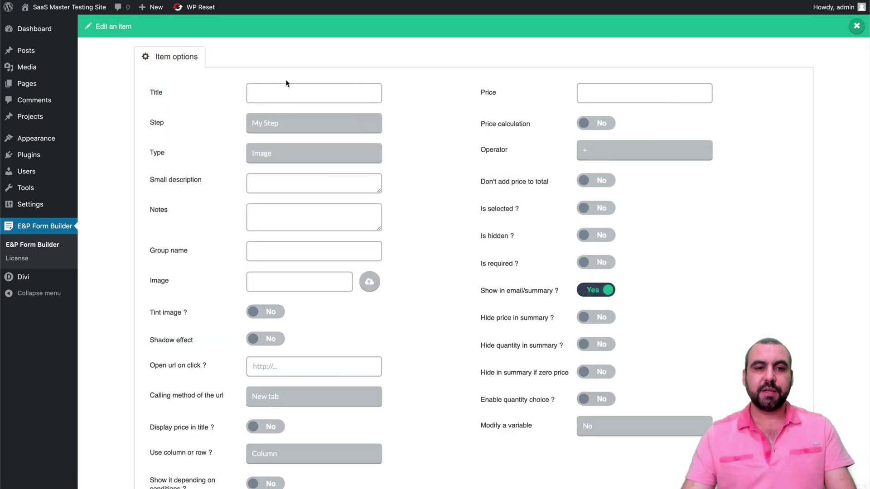
left_click(278, 156)
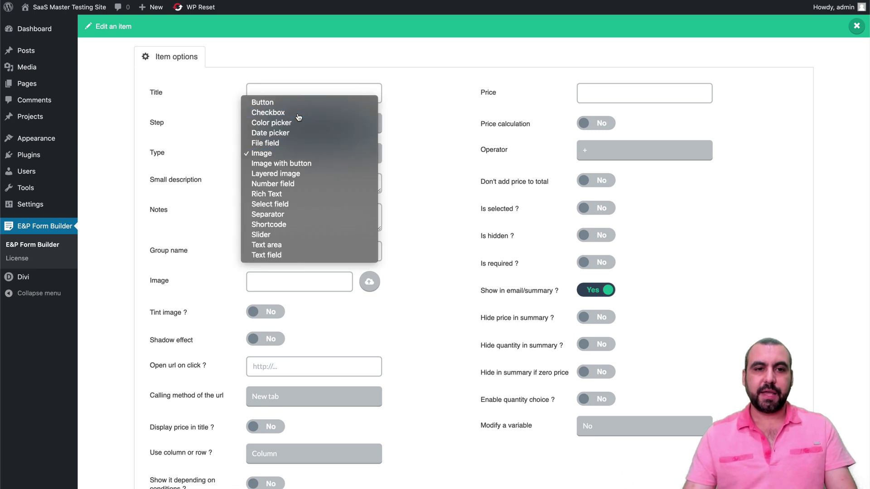
key("Escape")
left_click(284, 92)
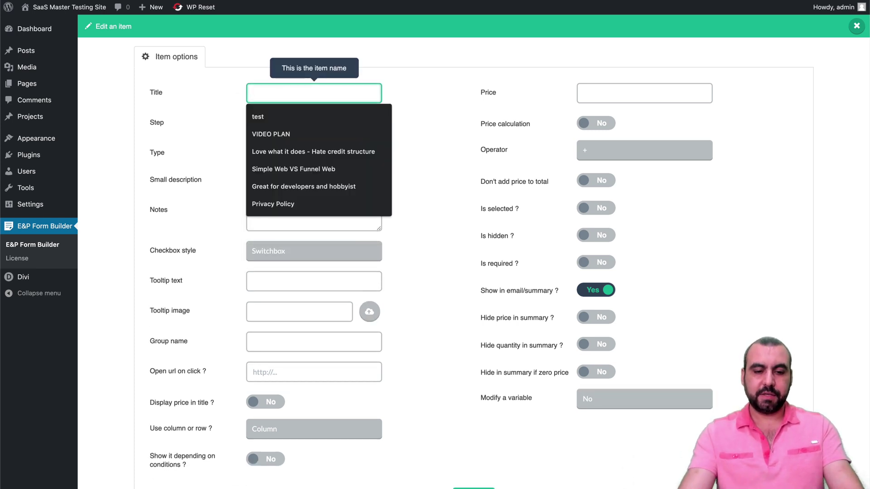
type("TEST5")
left_click(411, 229)
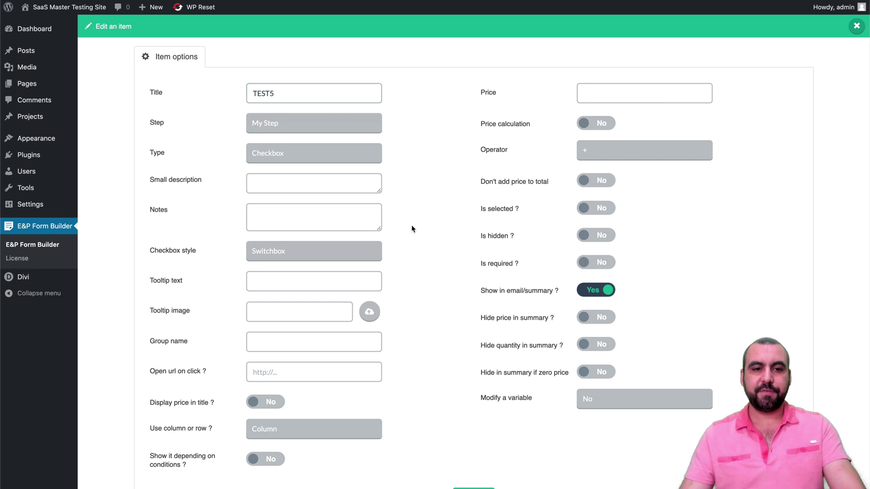
left_click(252, 251)
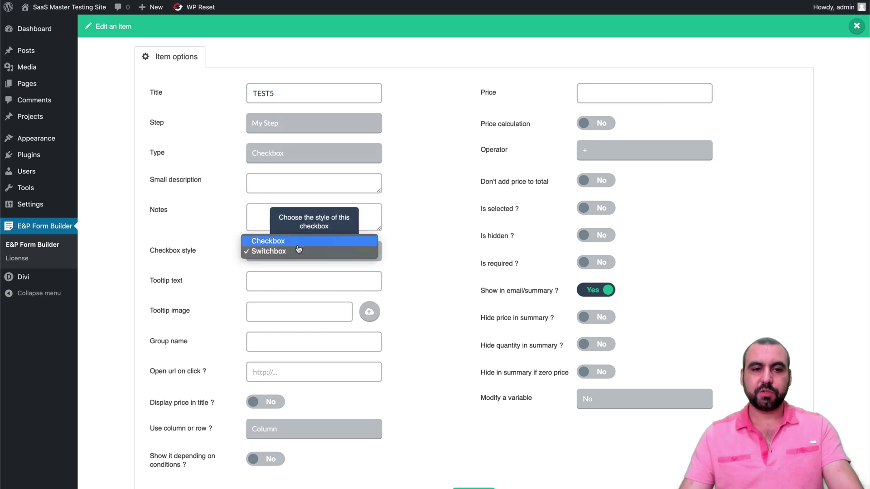
left_click(405, 282)
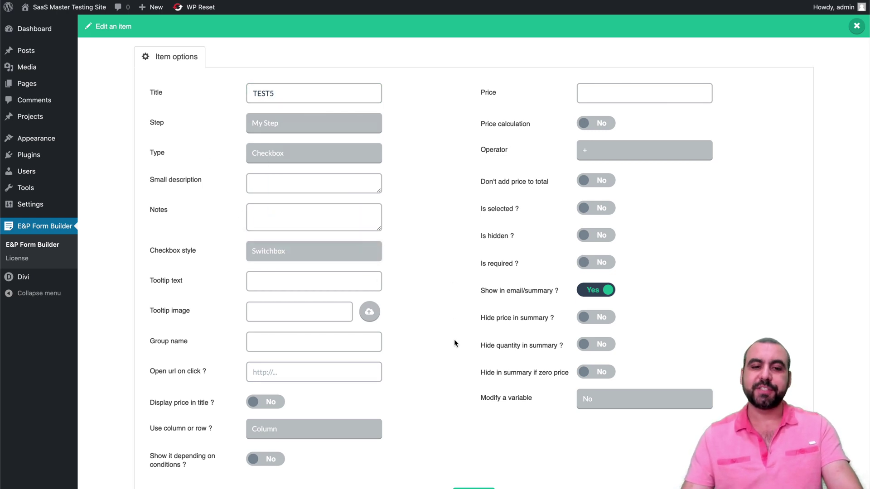
Set the TEST5 item's price to 100, save the item, and close the step editor
scroll(454, 339, "down", 3)
scroll(454, 331, "up", 3)
left_click(621, 92)
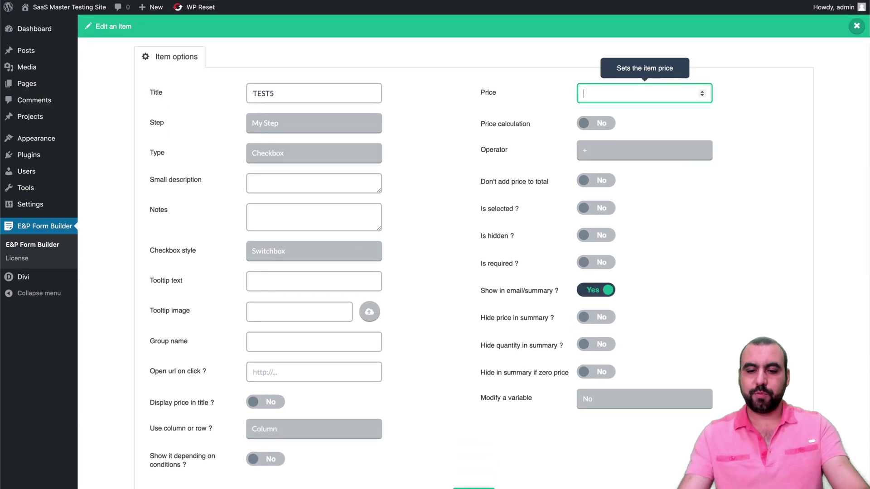
type("100")
scroll(464, 388, "down", 8)
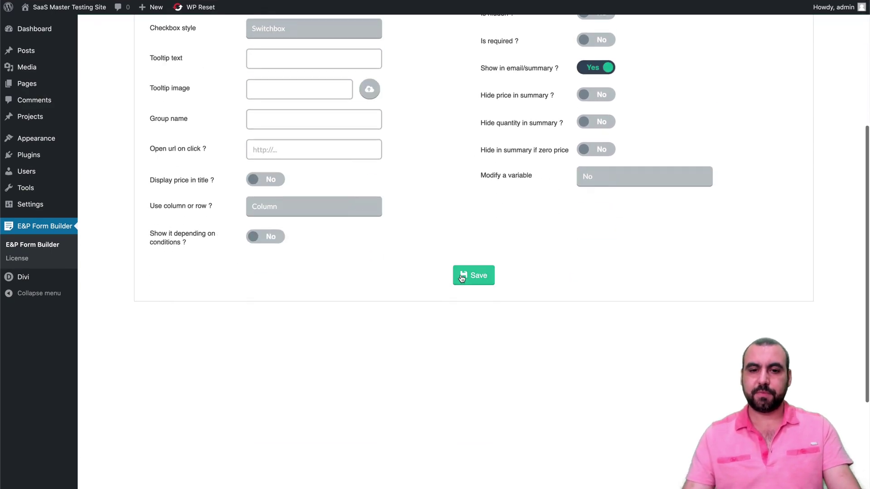
left_click(461, 273)
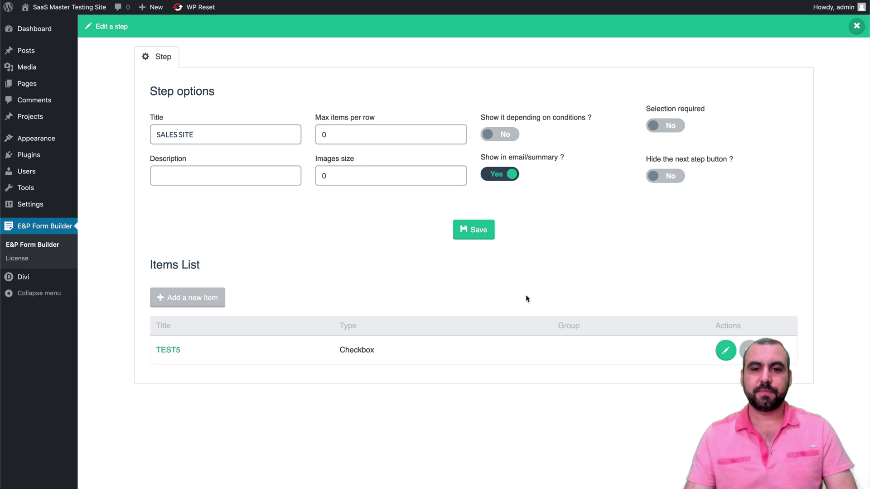
mouse_move(866, 20)
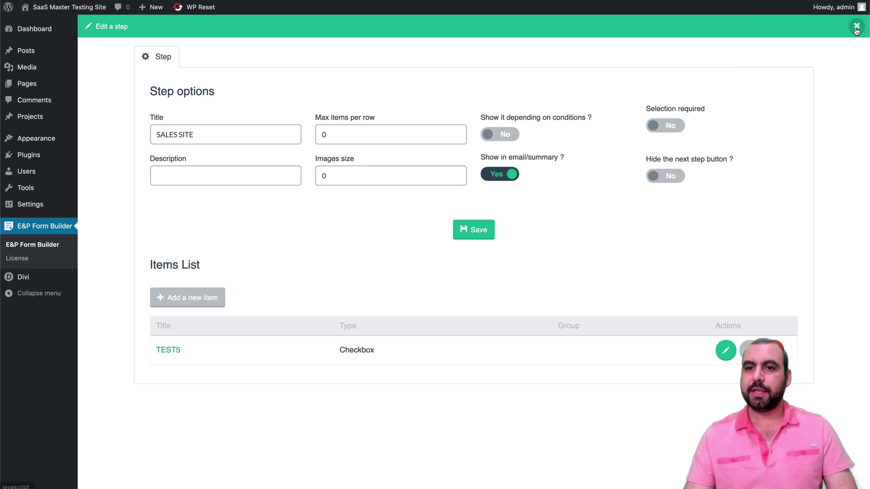
left_click(856, 33)
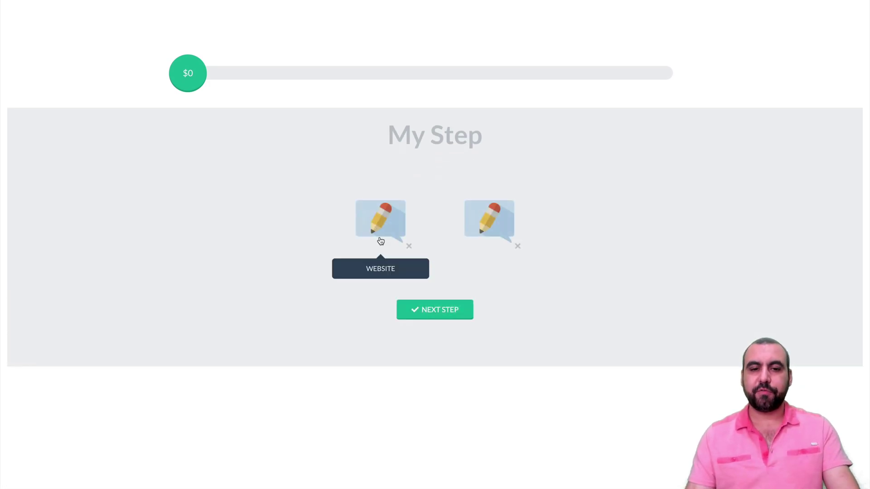
Test the form preview by selecting the WEBSITE item, advancing to WEBSITE ADDONS, and toggling the TEST2 switch several times
left_click(388, 229)
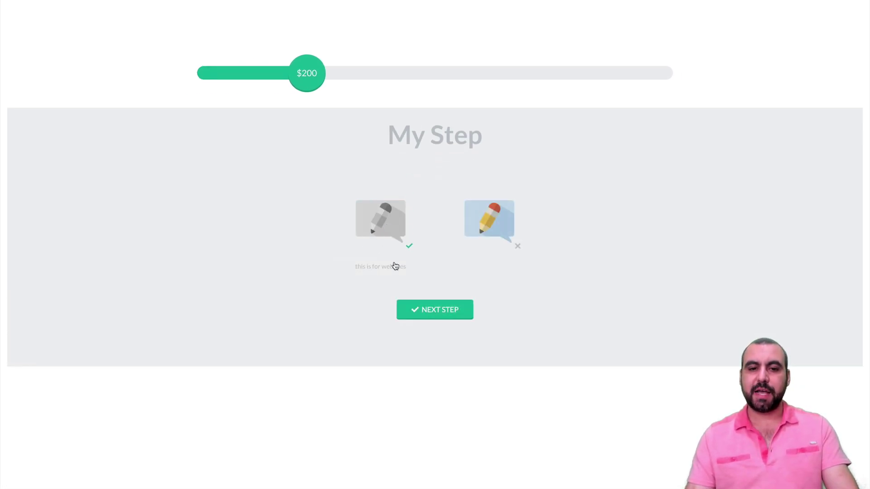
left_click(432, 310)
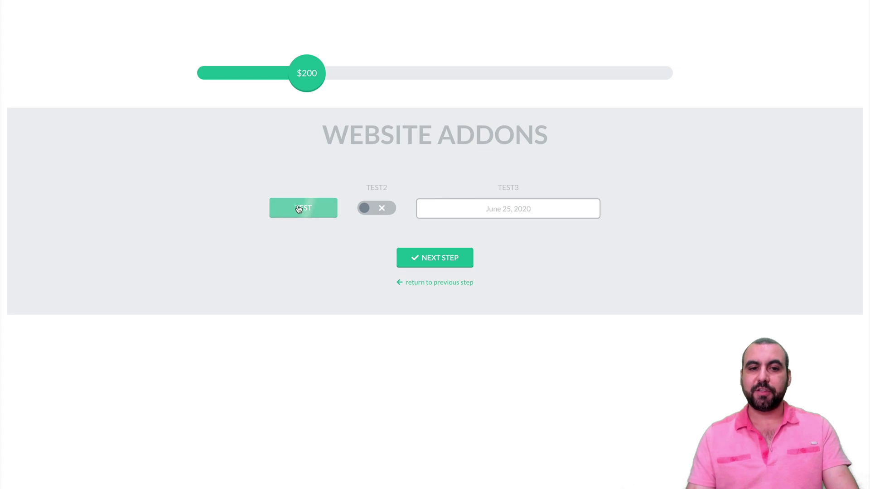
left_click(390, 209)
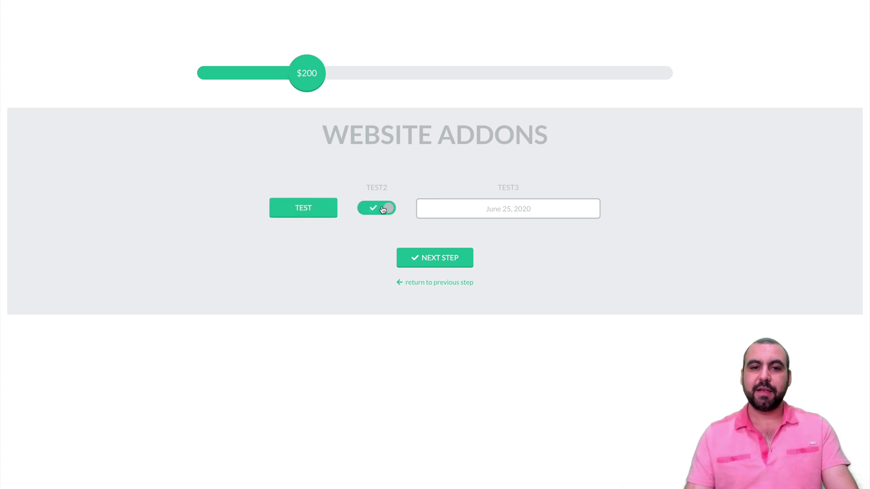
left_click(382, 209)
left_click(380, 209)
left_click(378, 209)
left_click(376, 209)
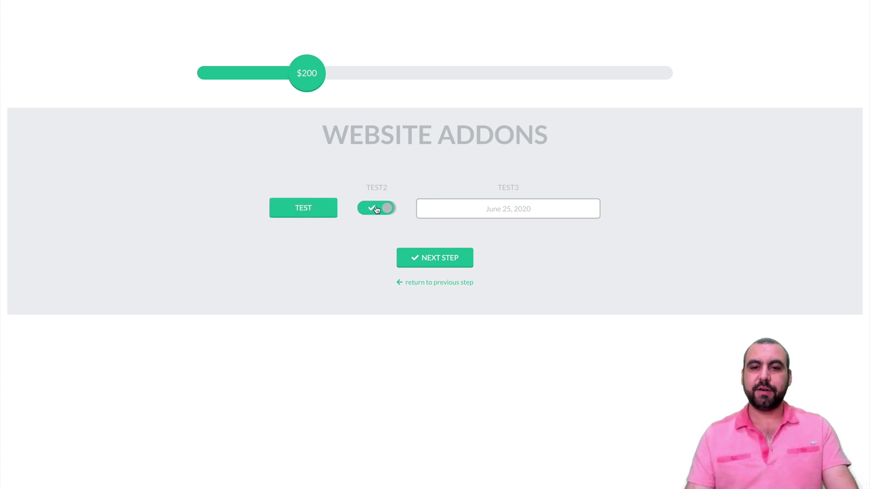
In the form preview, toggle the TEST2 switch and choose June 26, 2020 as the TEST3 date
left_click(376, 209)
left_click(472, 210)
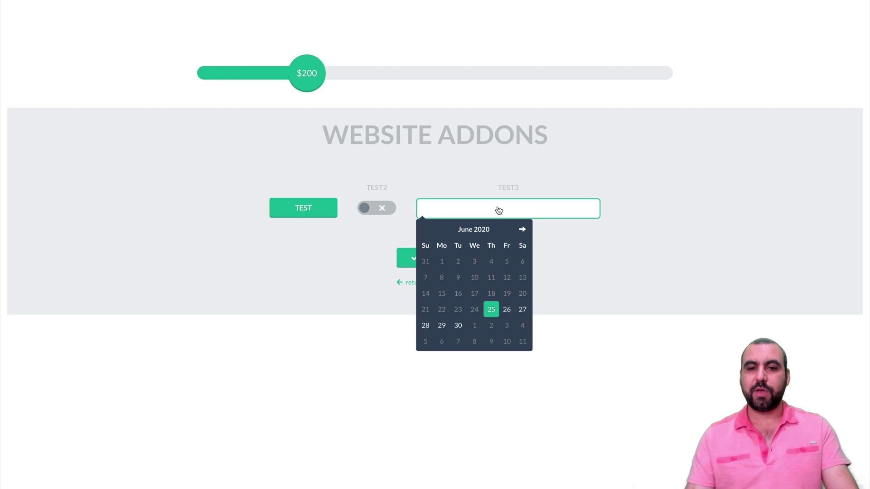
left_click(586, 271)
left_click(512, 214)
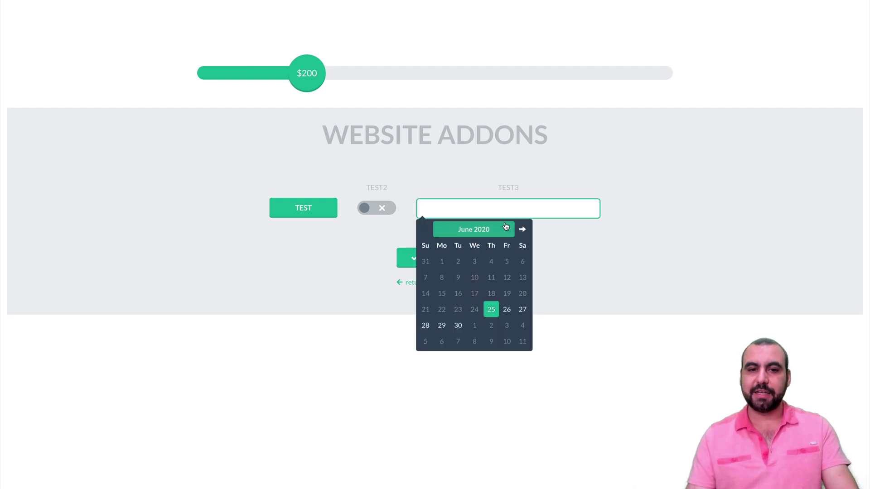
left_click(506, 311)
left_click(598, 294)
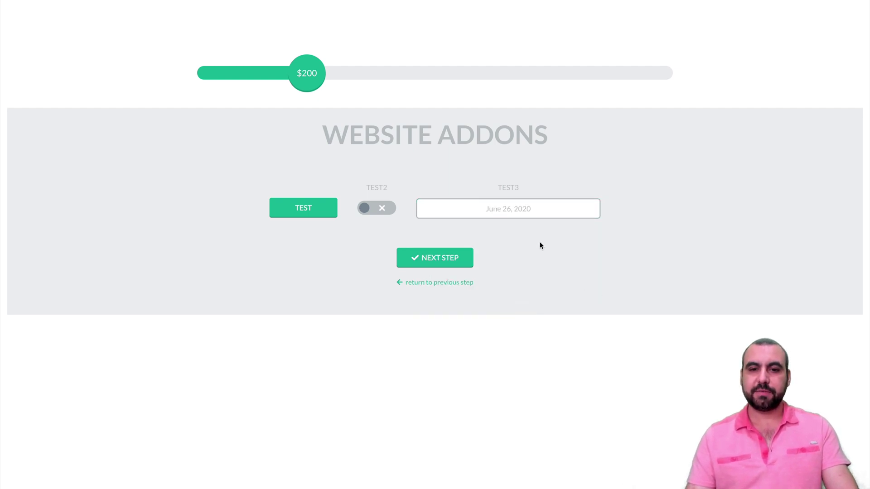
Toggle the TEST2 switch again, advance the preview to Final cost, and highlight the final estimated price
left_click(382, 209)
left_click(462, 260)
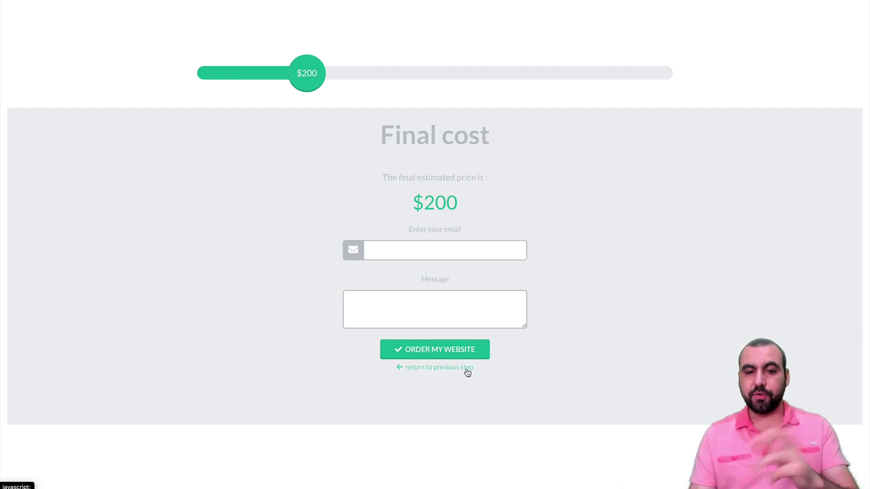
left_click_drag(411, 199, 477, 202)
left_click(477, 202)
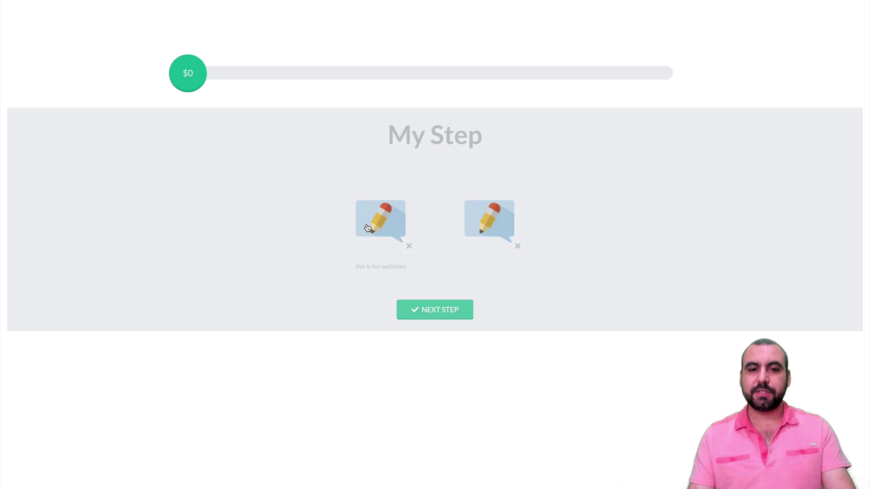
Test the preview's other branch by selecting only the second item, advancing to SALES SITE, and toggling the TEST5 switch
left_click(501, 227)
left_click(441, 310)
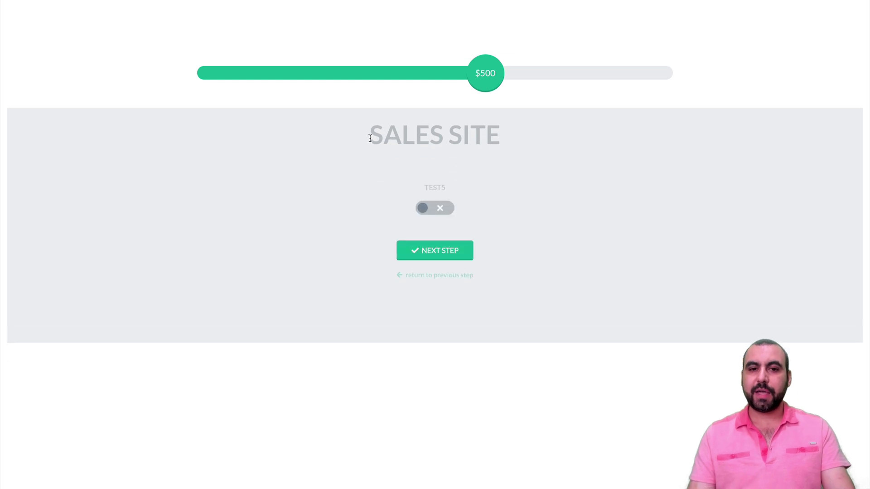
left_click(441, 211)
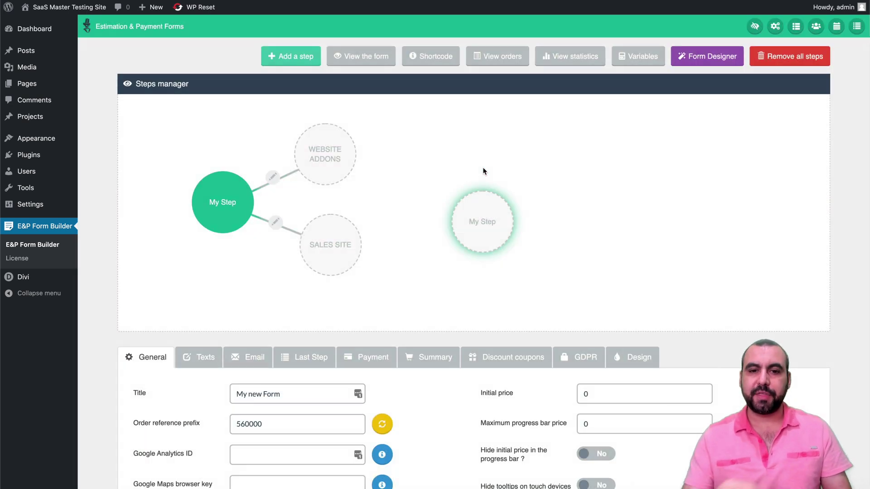
Move the new unlinked step beside WEBSITE ADDONS and link both WEBSITE ADDONS and SALES SITE to it
left_click_drag(478, 202, 444, 134)
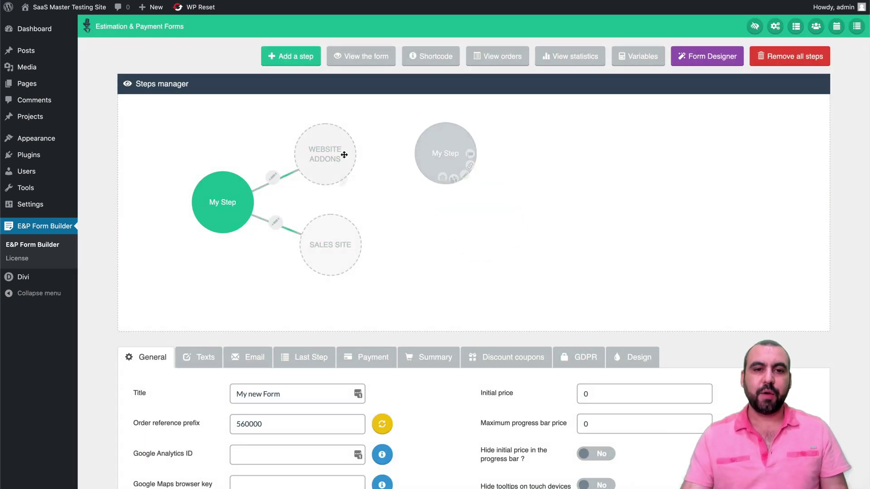
left_click(354, 162)
left_click(446, 149)
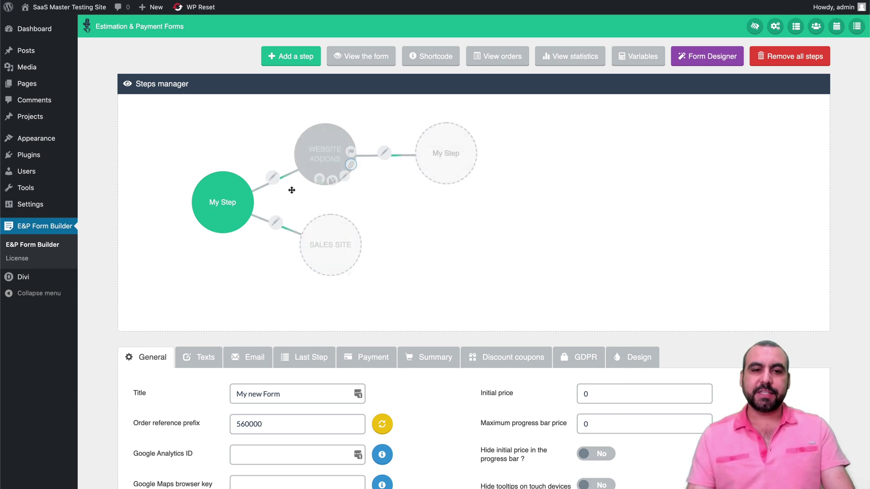
left_click(354, 258)
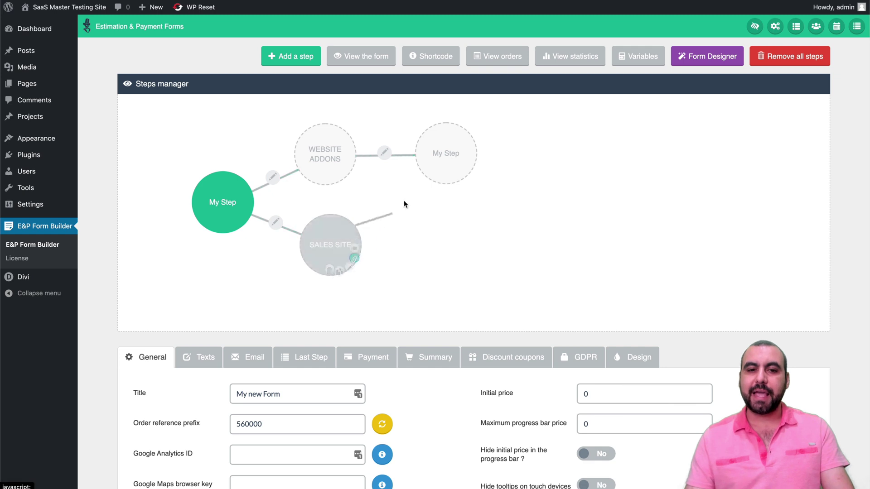
left_click(445, 155)
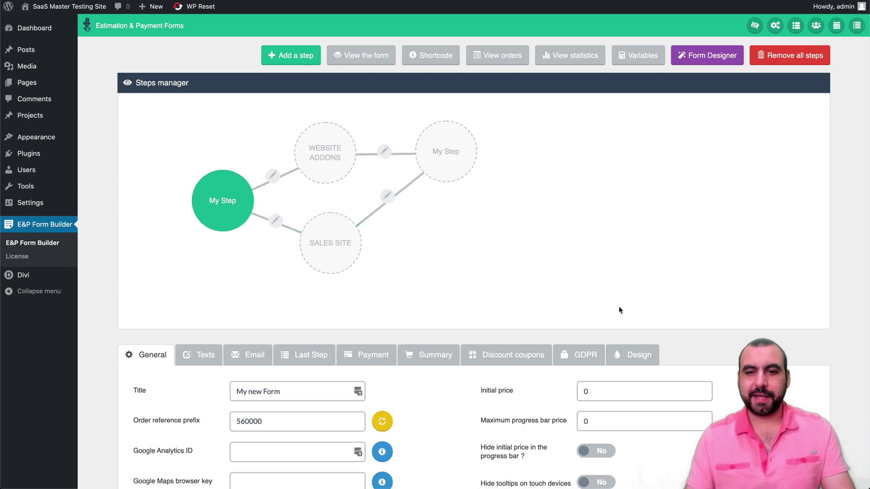
Examine the form's Design settings, including the colors, fonts, field styles, button effects, and custom CSS rules
scroll(670, 375, "down", 5)
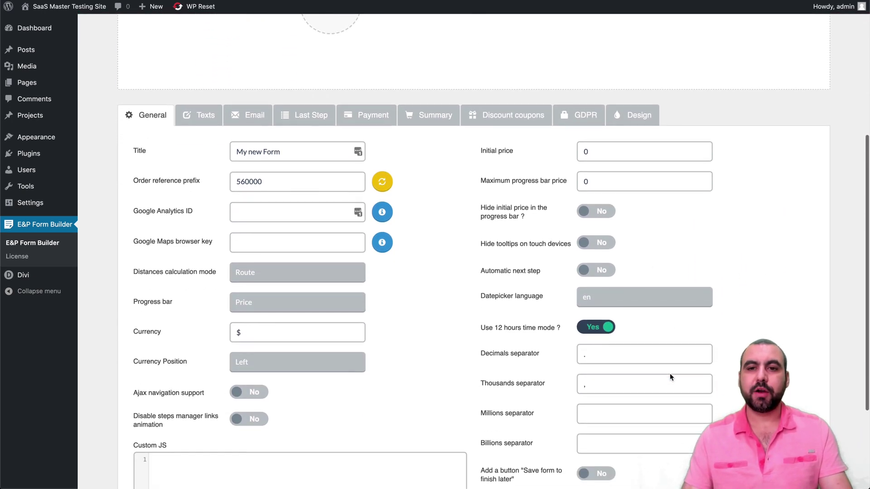
left_click(637, 115)
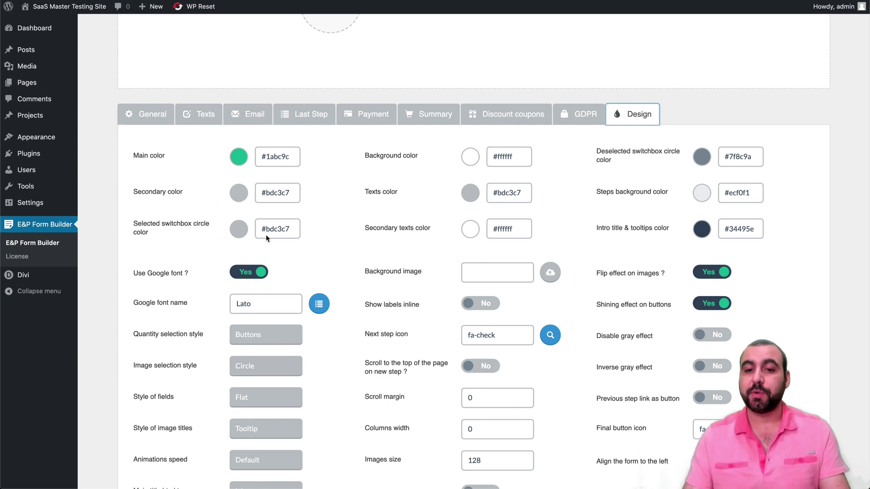
scroll(458, 284, "down", 4)
scroll(458, 285, "down", 1)
scroll(317, 317, "up", 3)
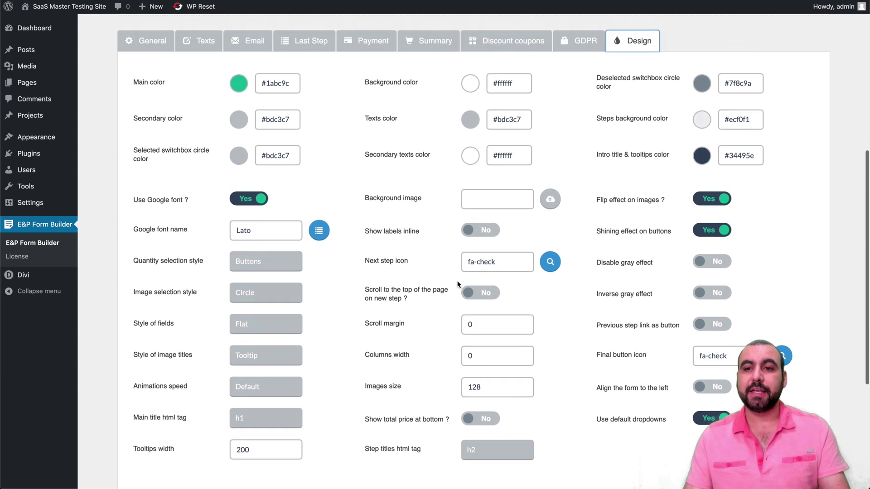
scroll(176, 345, "down", 4)
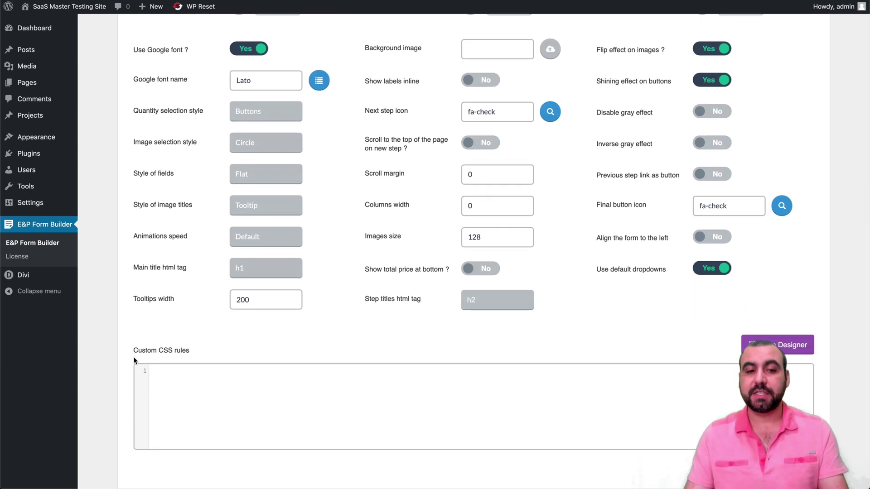
scroll(271, 363, "up", 6)
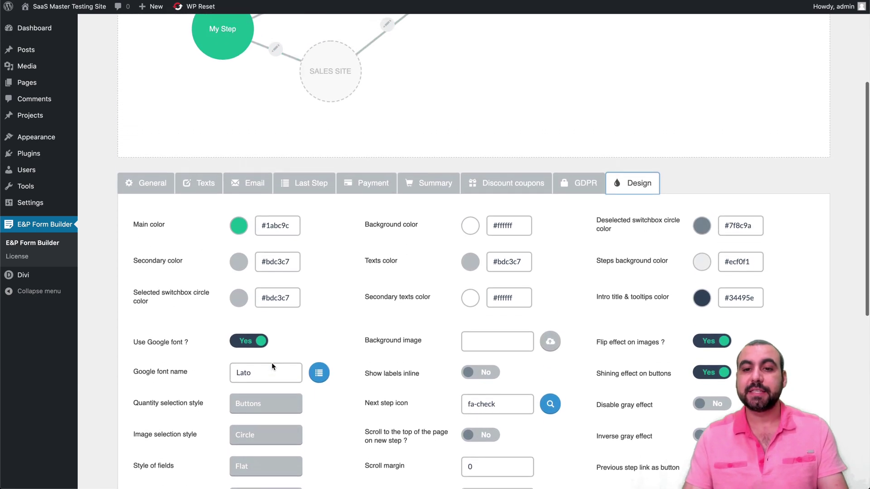
scroll(271, 363, "up", 4)
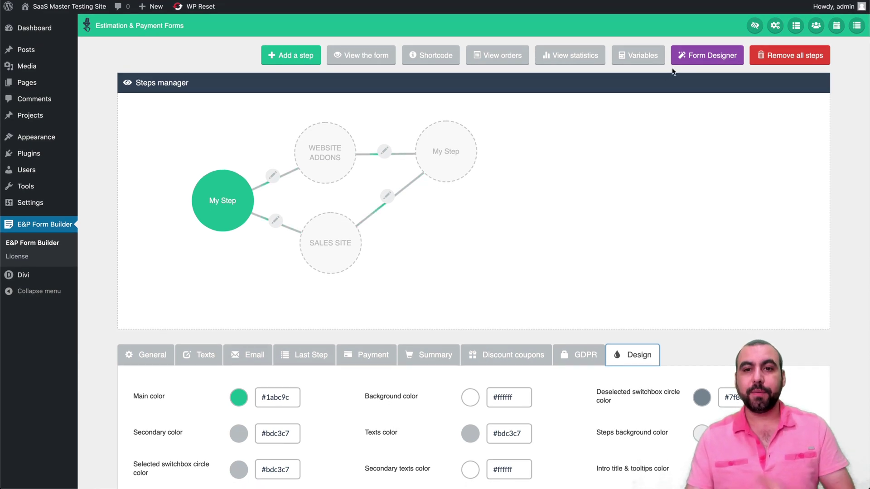
Open the Form Designer, pick the My Step title as the element to style, and show its style options
left_click(693, 52)
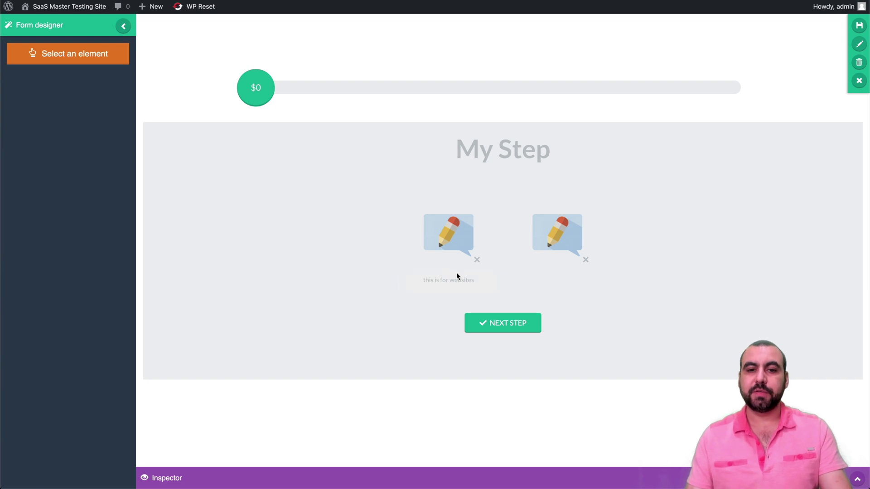
left_click(68, 54)
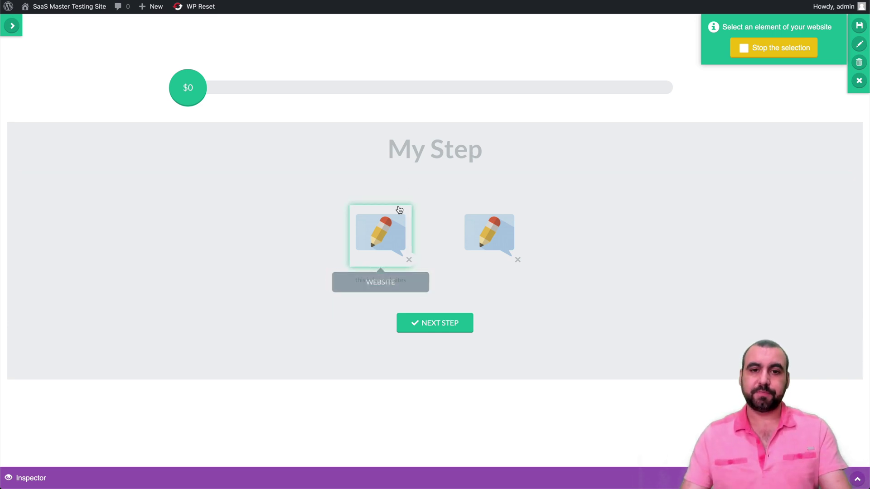
left_click(429, 146)
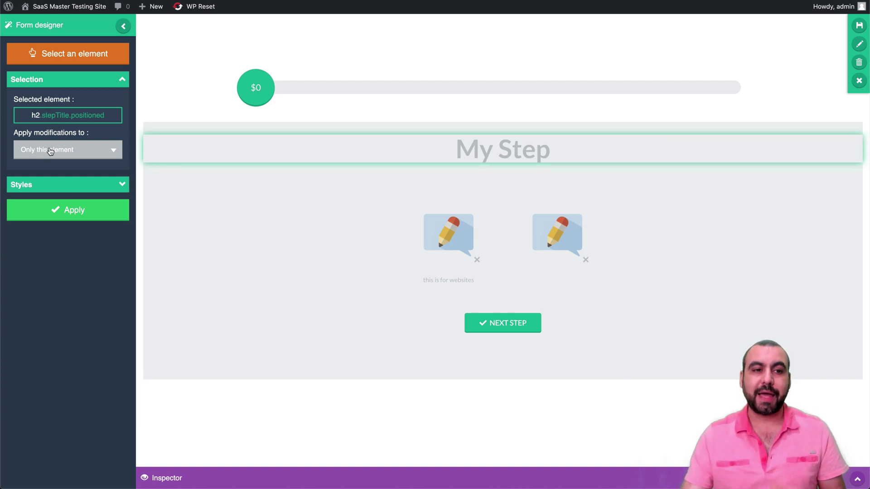
left_click(59, 184)
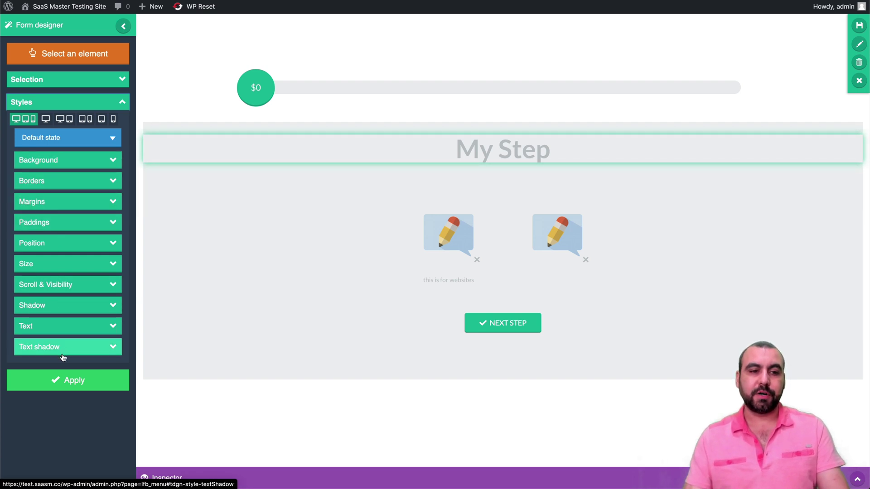
Set the text color of the My Step title to magenta
left_click(84, 327)
scroll(68, 297, "down", 2)
left_click(74, 267)
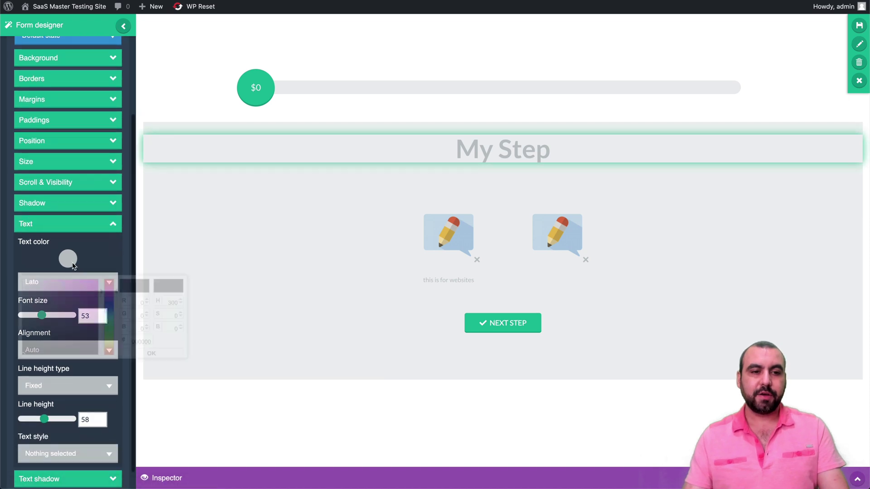
left_click(98, 284)
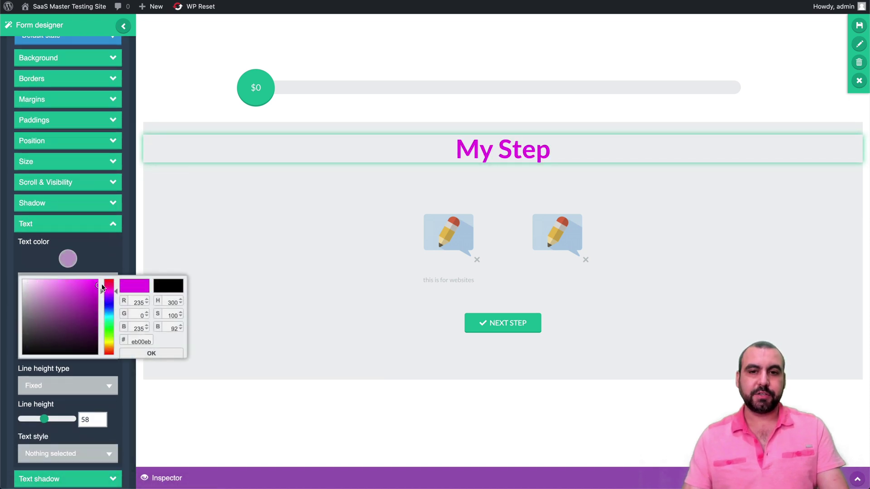
left_click(152, 353)
scroll(28, 240, "up", 2)
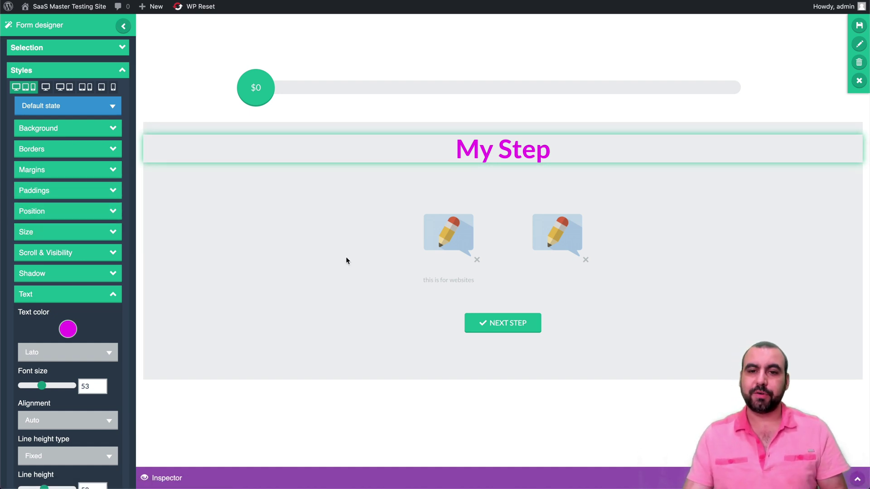
Advance the designer's form to the Final cost step and apply the modified title styles
left_click(520, 327)
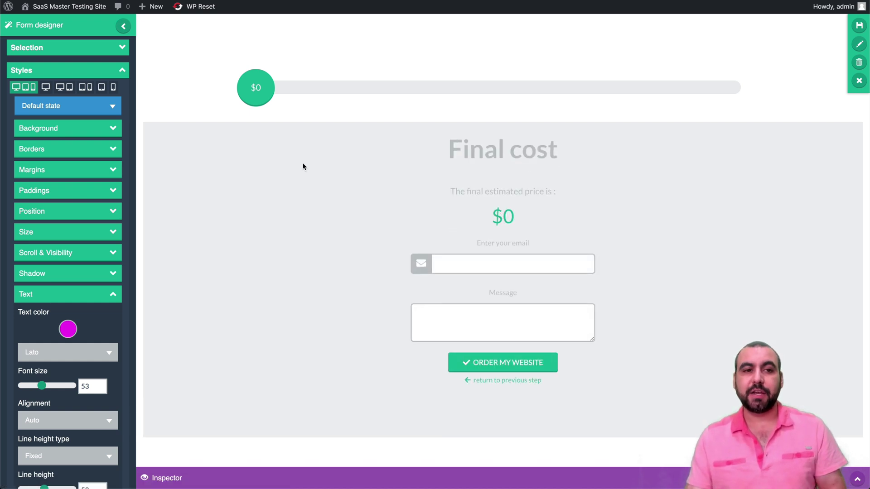
scroll(94, 419, "down", 3)
left_click(90, 466)
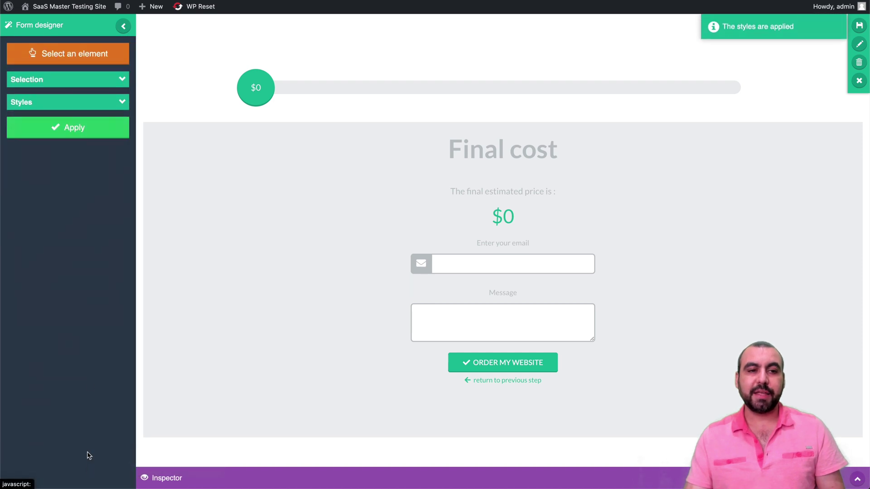
Pick the final price amount on the Final cost step as the element to style and show its style options
left_click(54, 62)
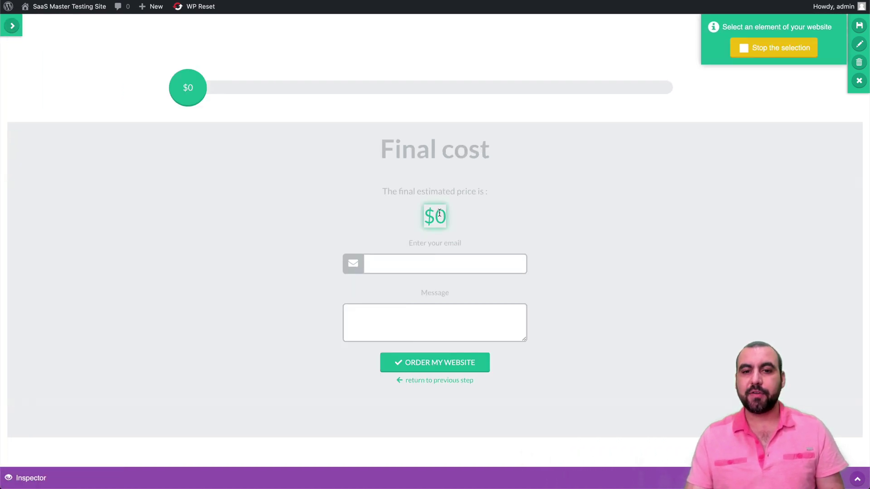
left_click(440, 217)
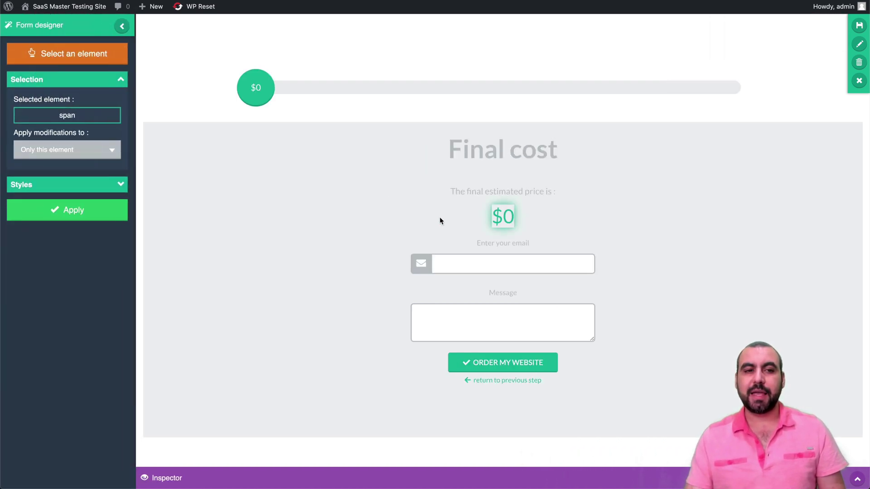
left_click(93, 185)
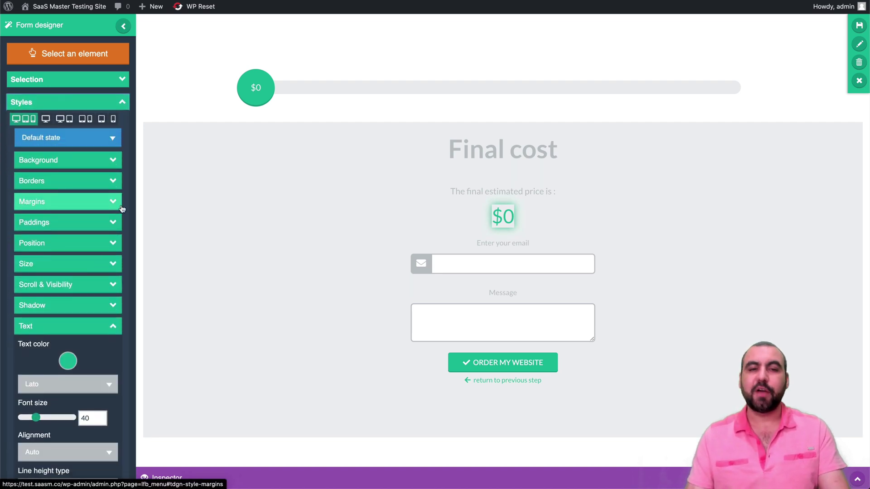